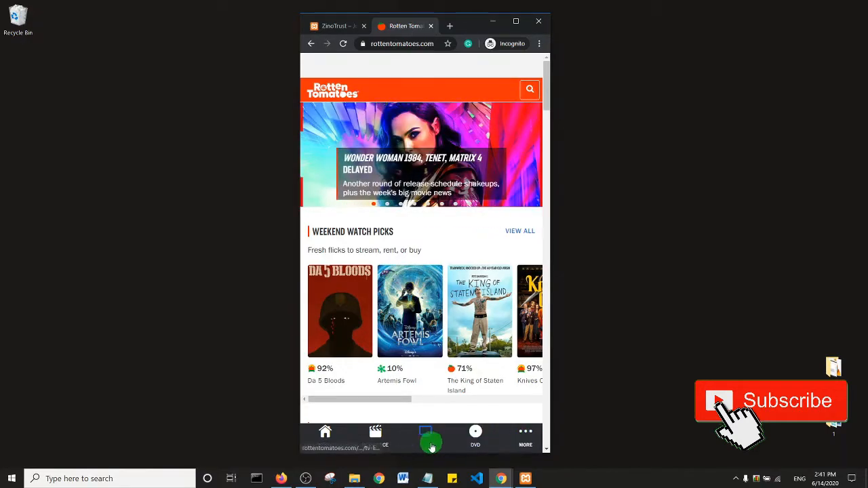
- Examine the fixed navigation bar on the Rotten Tomatoes mobile page, and switch to the browser window with the WordPress dashboard
{"action": "scroll", "coordinate": [436, 240], "scroll_direction": "down", "scroll_amount": 10}
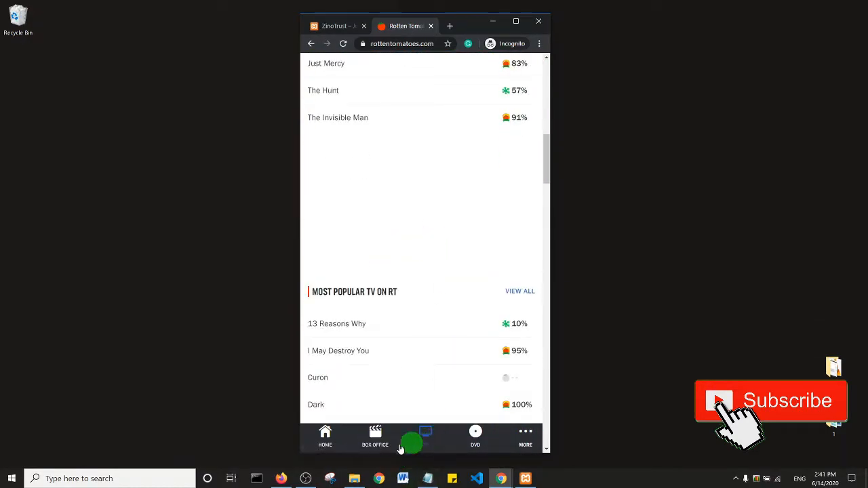
{"action": "scroll", "coordinate": [383, 442], "scroll_direction": "down", "scroll_amount": 10}
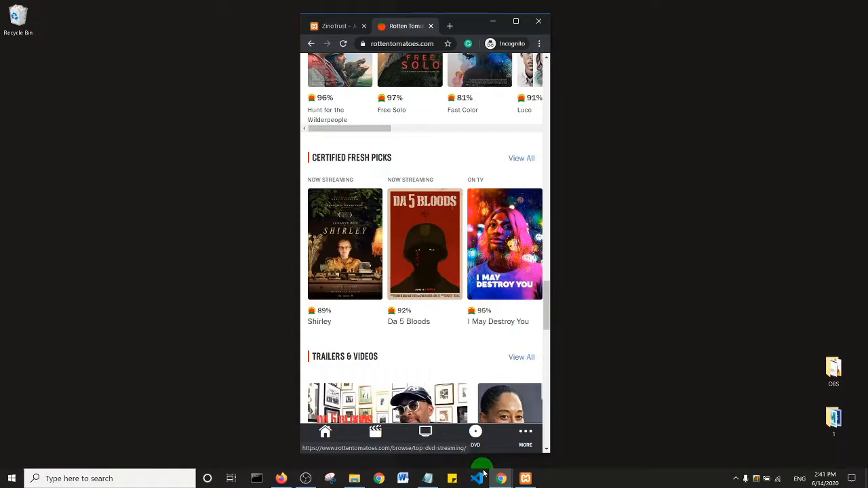
{"action": "mouse_move", "coordinate": [500, 478]}
{"action": "left_click", "coordinate": [494, 451]}
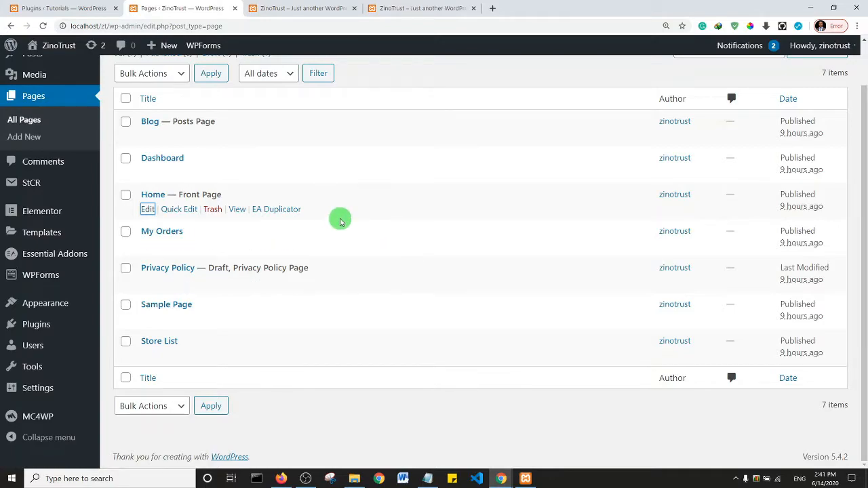
- Open the Home front page for editing in a new browser tab and launch it in Elementor
{"action": "scroll", "coordinate": [176, 173], "scroll_direction": "up", "scroll_amount": 1}
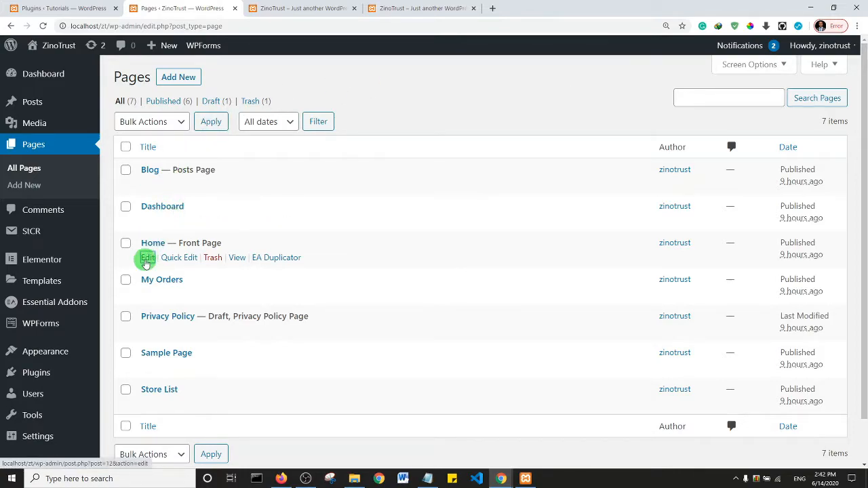
{"action": "left_click", "coordinate": [145, 260], "text": "ctrl"}
{"action": "key", "text": "ctrl+Tab"}
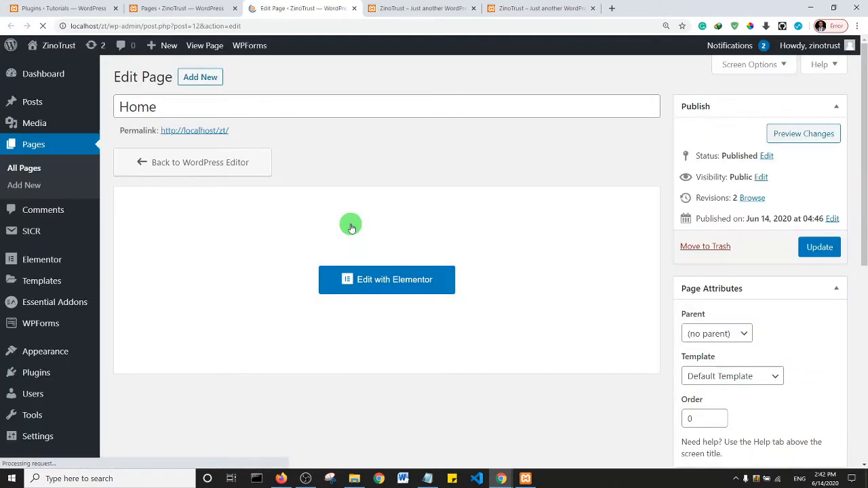
{"action": "left_click", "coordinate": [385, 287]}
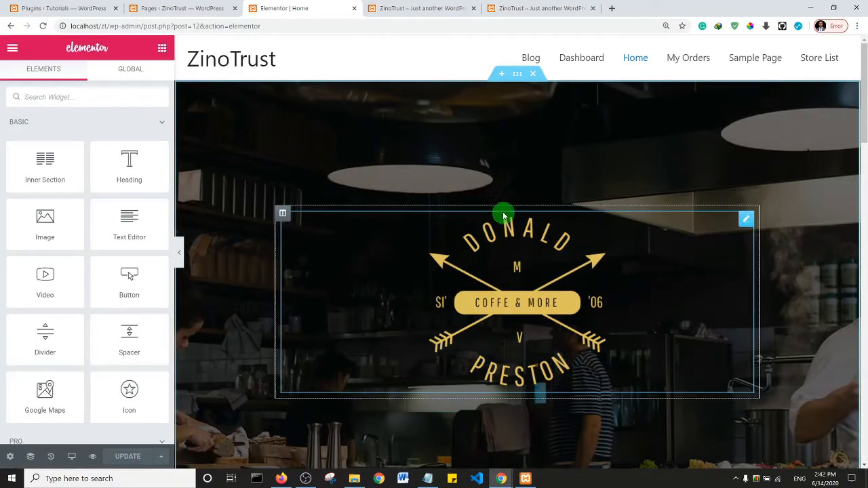
- Look through the Home page in the Elementor canvas and set its responsive preview to Mobile (360px)
{"action": "scroll", "coordinate": [502, 230], "scroll_direction": "down", "scroll_amount": 10}
{"action": "scroll", "coordinate": [491, 234], "scroll_direction": "down", "scroll_amount": 5}
{"action": "scroll", "coordinate": [480, 217], "scroll_direction": "up", "scroll_amount": 15}
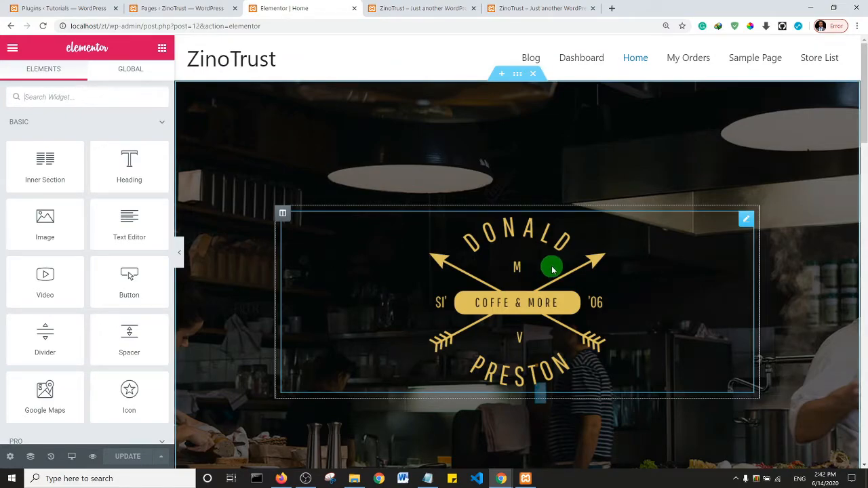
{"action": "left_click", "coordinate": [71, 457]}
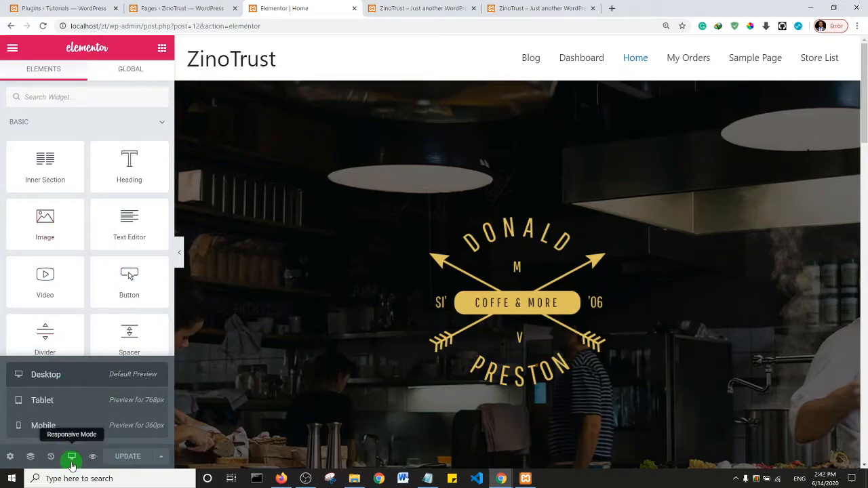
{"action": "left_click", "coordinate": [68, 427]}
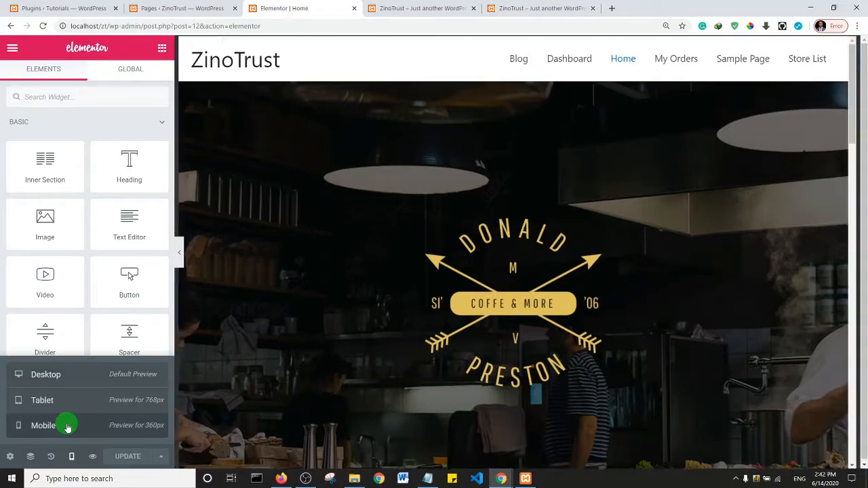
- Add a new single-column section at the end of the page, below the "MORE SWEETS" section
{"action": "scroll", "coordinate": [536, 265], "scroll_direction": "down", "scroll_amount": 10}
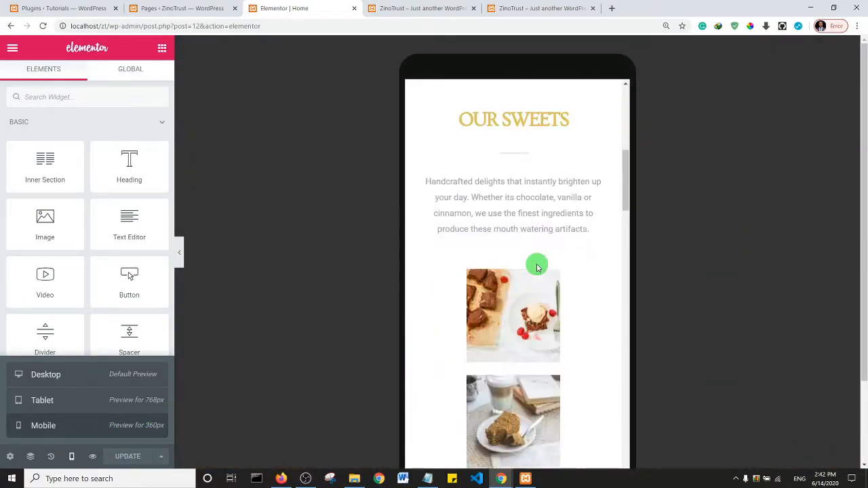
{"action": "scroll", "coordinate": [536, 264], "scroll_direction": "up", "scroll_amount": 10}
{"action": "scroll", "coordinate": [535, 266], "scroll_direction": "down", "scroll_amount": 15}
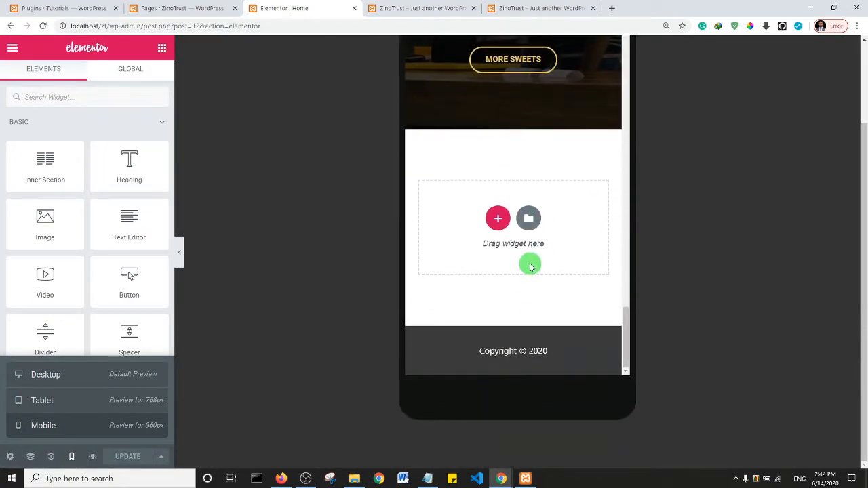
{"action": "left_click", "coordinate": [497, 218]}
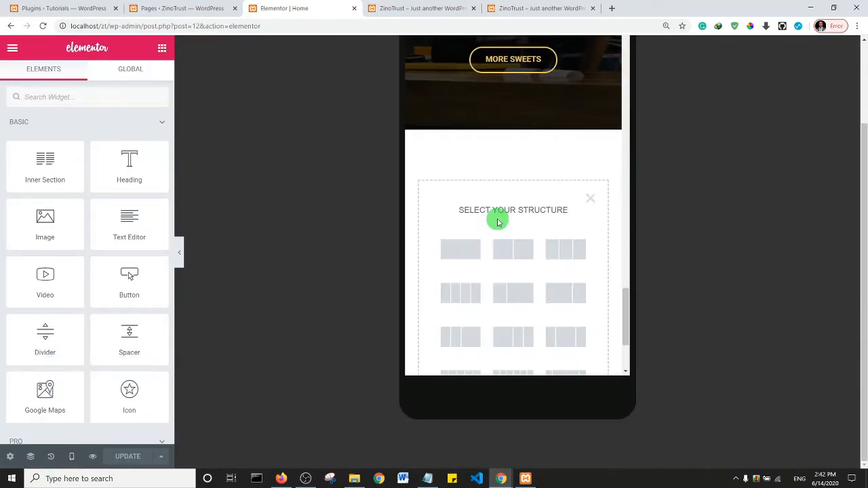
{"action": "left_click", "coordinate": [461, 249]}
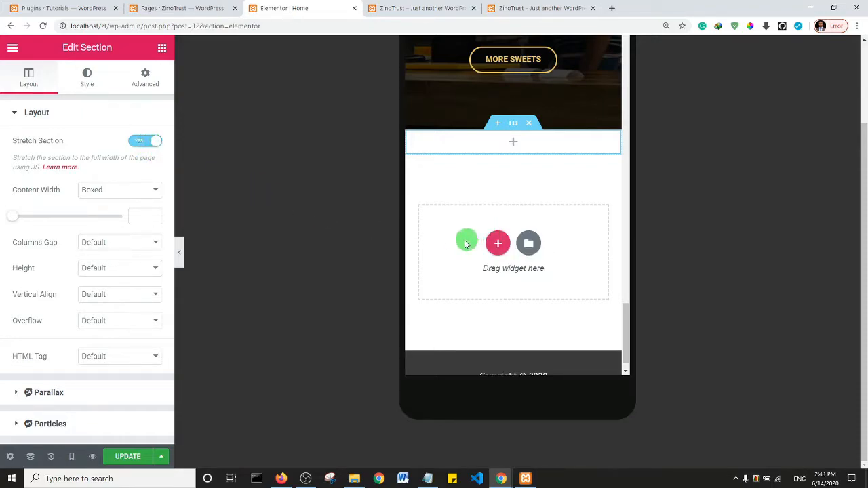
- Find the Icon Box widget and place it in the new empty section
{"action": "left_click", "coordinate": [161, 48]}
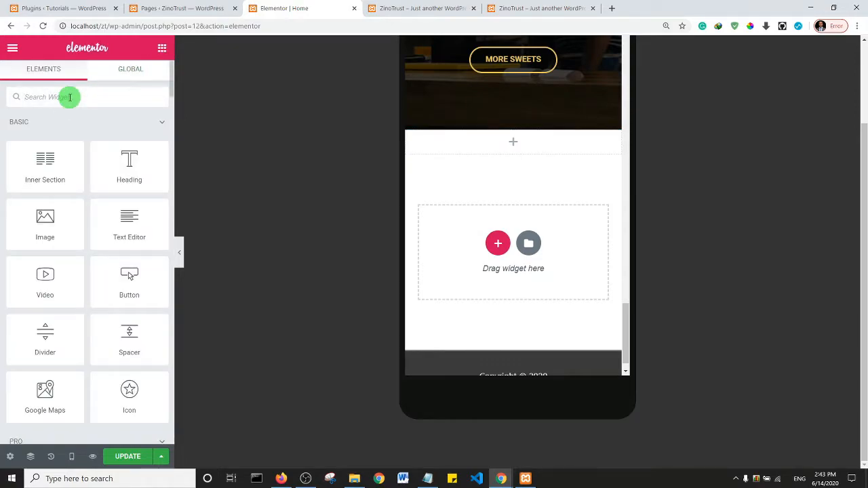
{"action": "type", "text": "icon"}
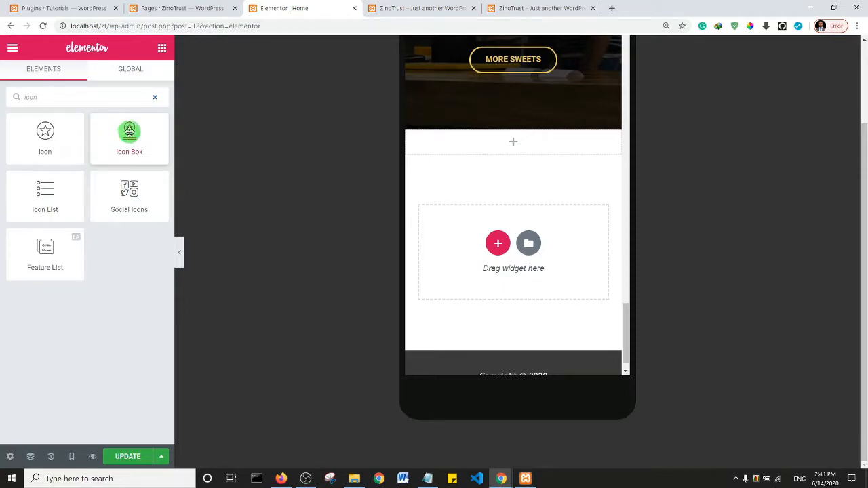
{"action": "left_click_drag", "start_coordinate": [130, 136], "coordinate": [433, 179]}
{"action": "left_click_drag", "start_coordinate": [130, 129], "coordinate": [520, 144]}
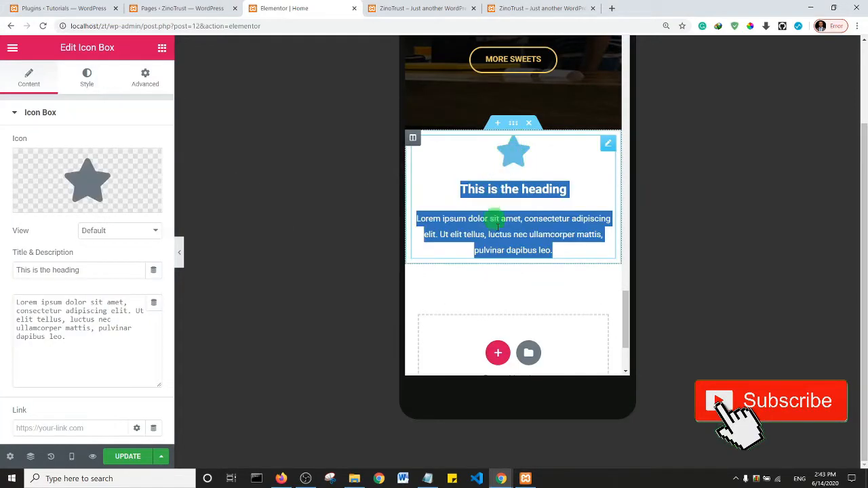
- Remove the placeholder description text from the icon box
{"action": "left_click", "coordinate": [71, 338]}
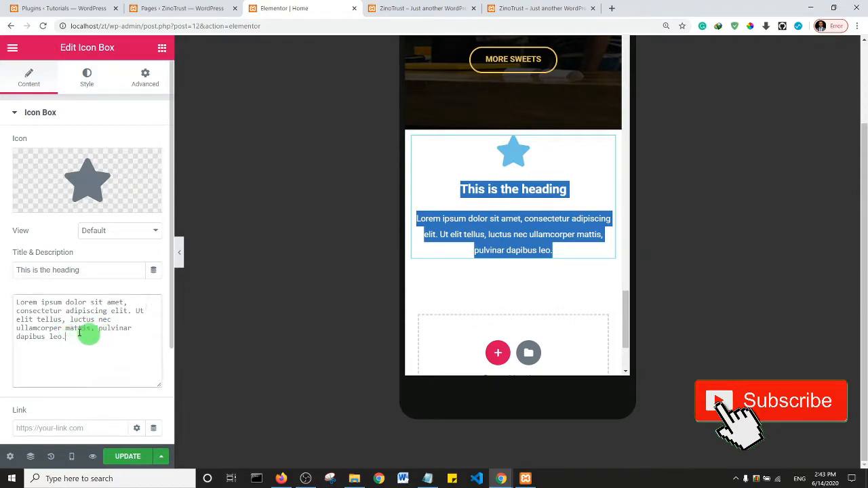
{"action": "key", "text": "ctrl+a"}
{"action": "key", "text": "BackSpace"}
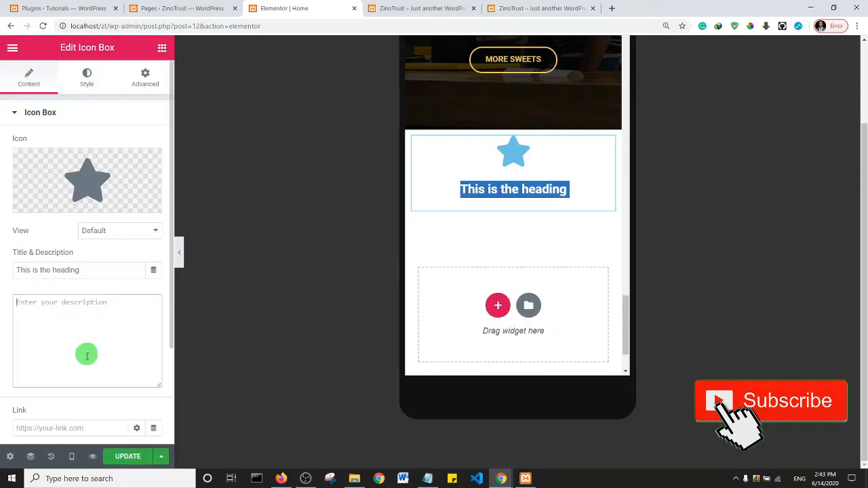
- Replace the icon box's star with the Home icon from the icon library and set its title to "Home"
{"action": "mouse_move", "coordinate": [66, 203]}
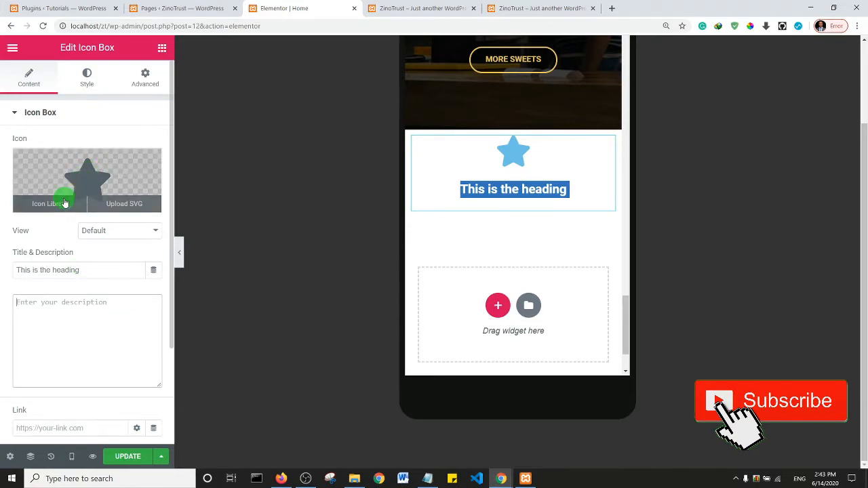
{"action": "left_click", "coordinate": [55, 204]}
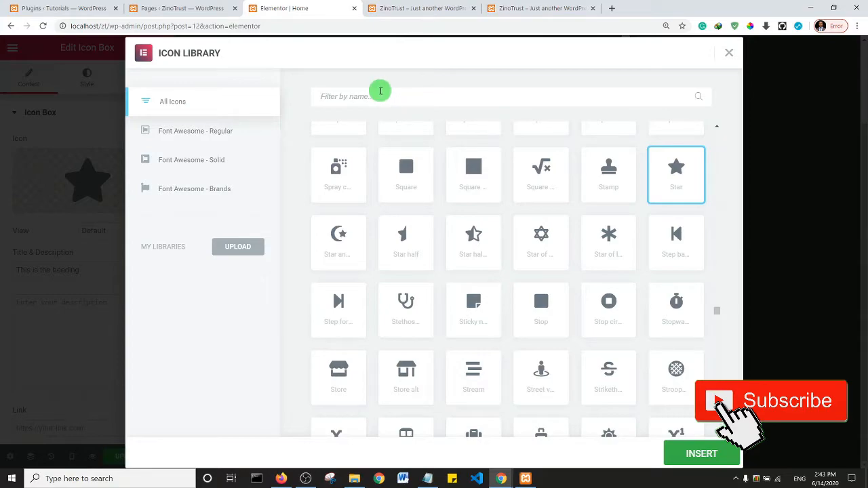
{"action": "type", "text": "hom"}
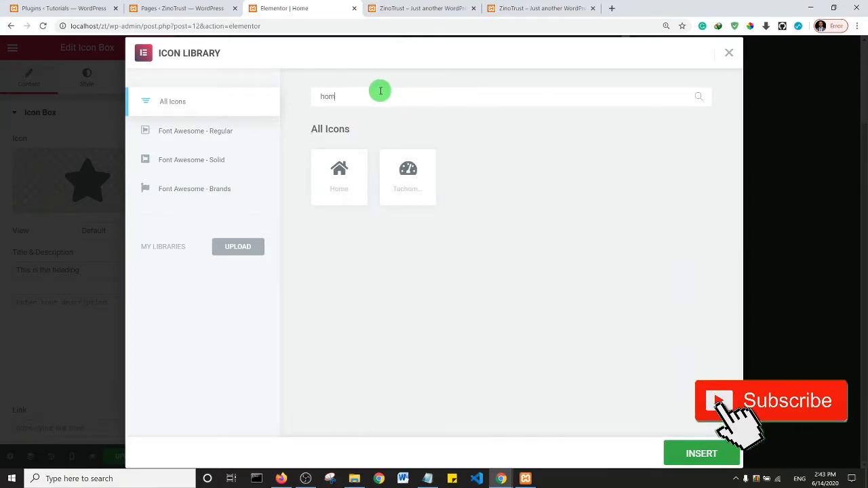
{"action": "left_click", "coordinate": [340, 170]}
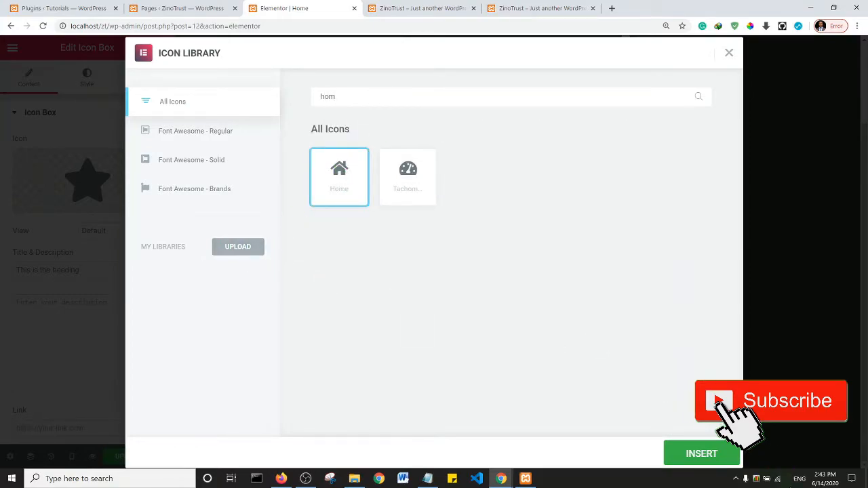
{"action": "left_click", "coordinate": [701, 453]}
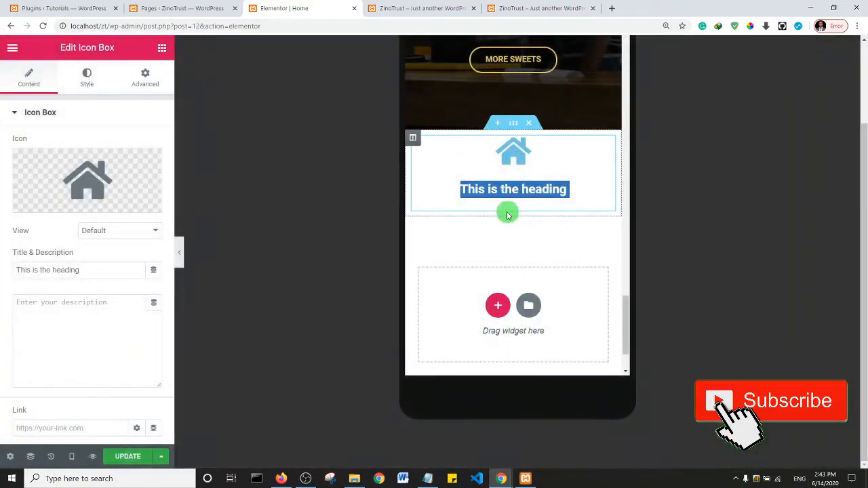
{"action": "left_click_drag", "start_coordinate": [97, 270], "coordinate": [5, 276]}
{"action": "type", "text": "Home"}
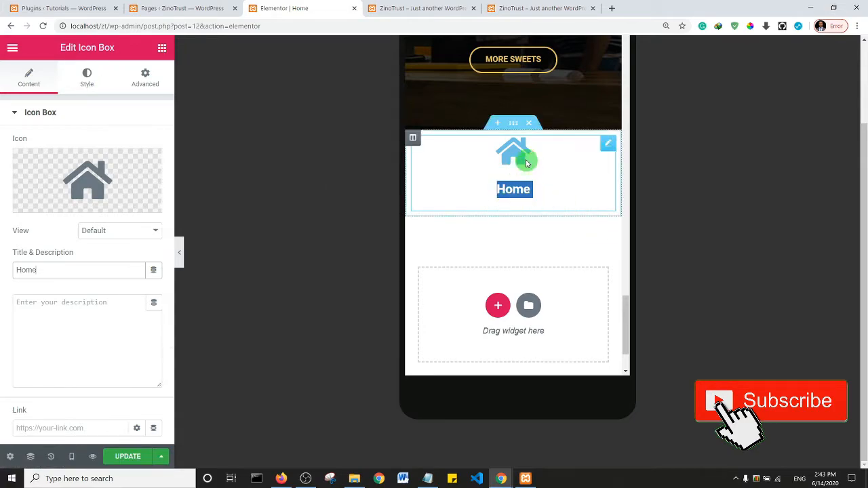
- Set the primary color of the home icon to yellow (#E5D118)
{"action": "left_click", "coordinate": [87, 80]}
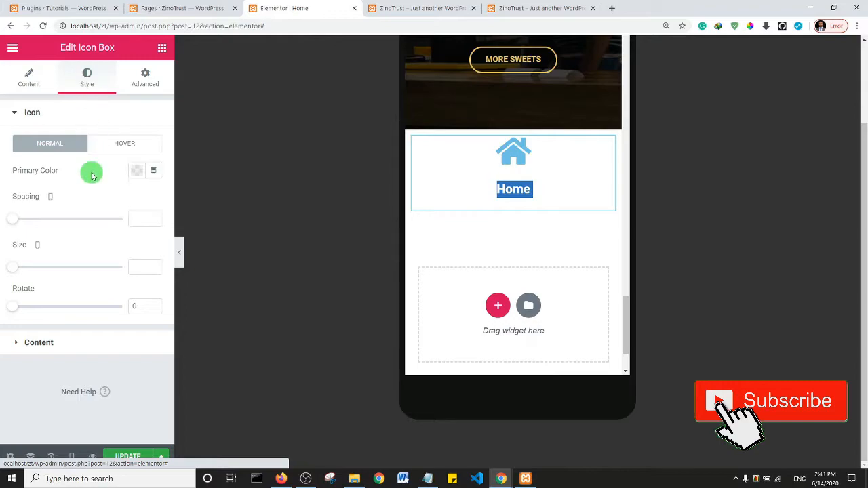
{"action": "left_click", "coordinate": [135, 173]}
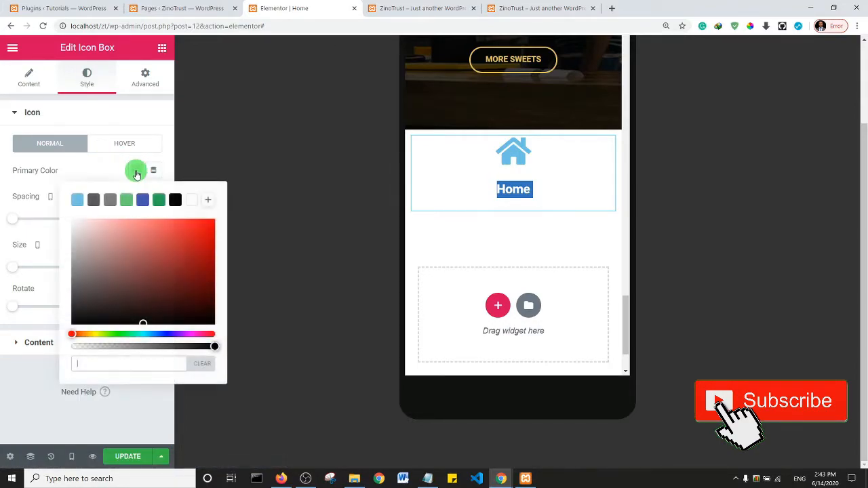
{"action": "left_click", "coordinate": [94, 336]}
{"action": "left_click_drag", "start_coordinate": [136, 280], "coordinate": [204, 227]}
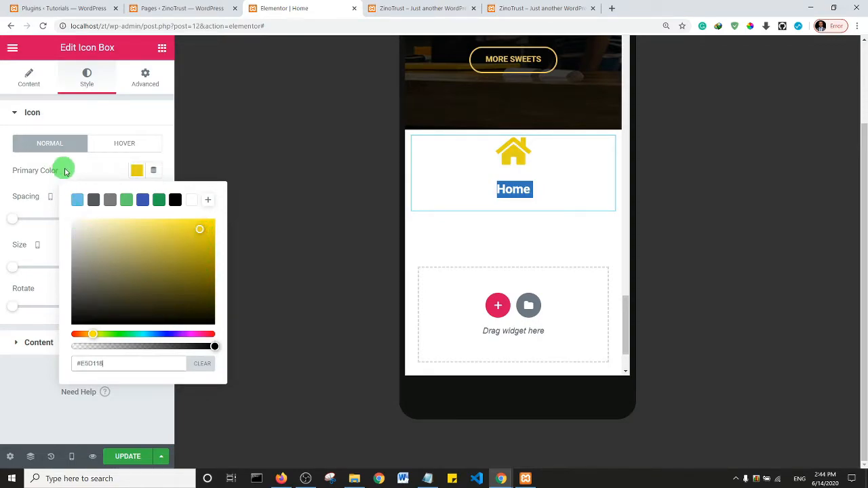
- Set the title color of the icon box to white (#FFFFFF)
{"action": "left_click", "coordinate": [57, 112]}
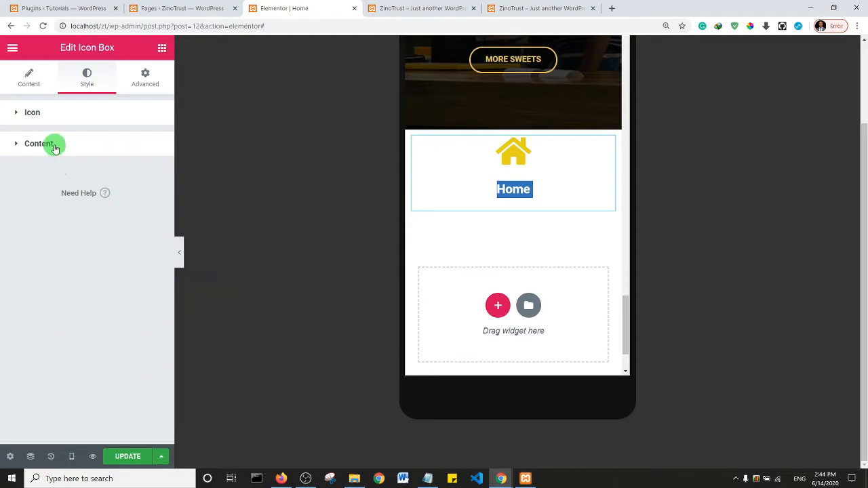
{"action": "left_click", "coordinate": [54, 143]}
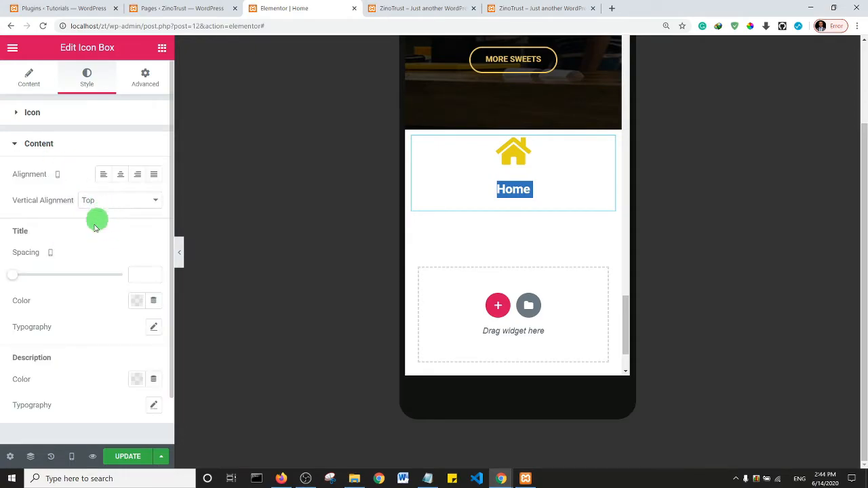
{"action": "left_click", "coordinate": [135, 304]}
{"action": "left_click", "coordinate": [190, 110]}
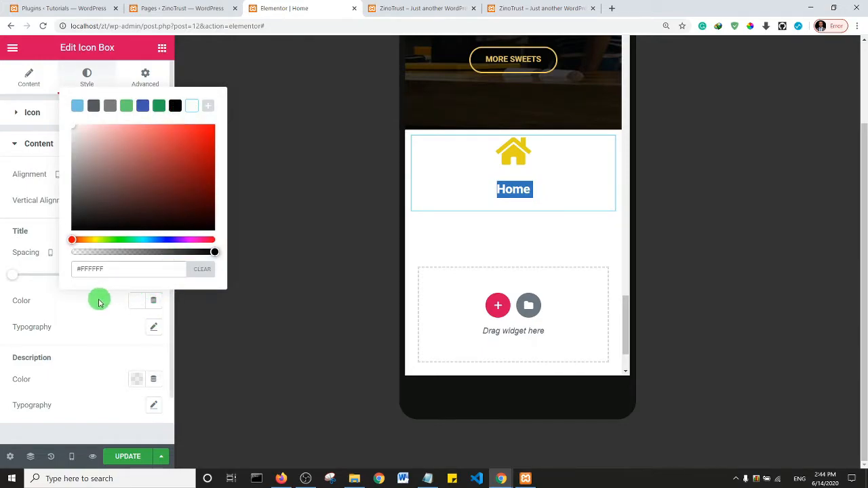
{"action": "left_click", "coordinate": [536, 217]}
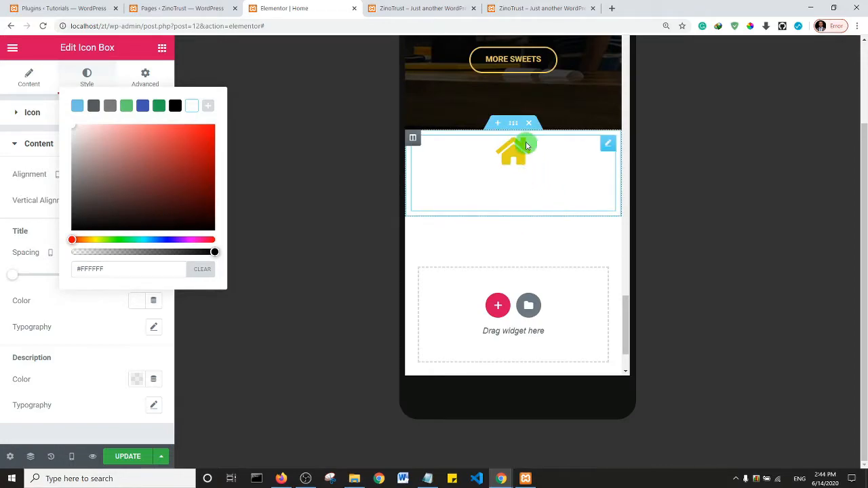
- Give the section containing the icon box a classic background in solid black (#000000)
{"action": "left_click", "coordinate": [513, 124]}
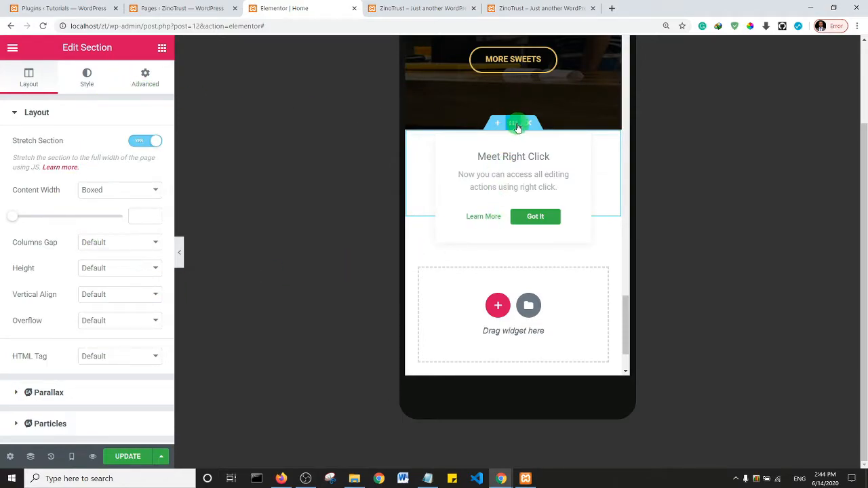
{"action": "left_click", "coordinate": [91, 75]}
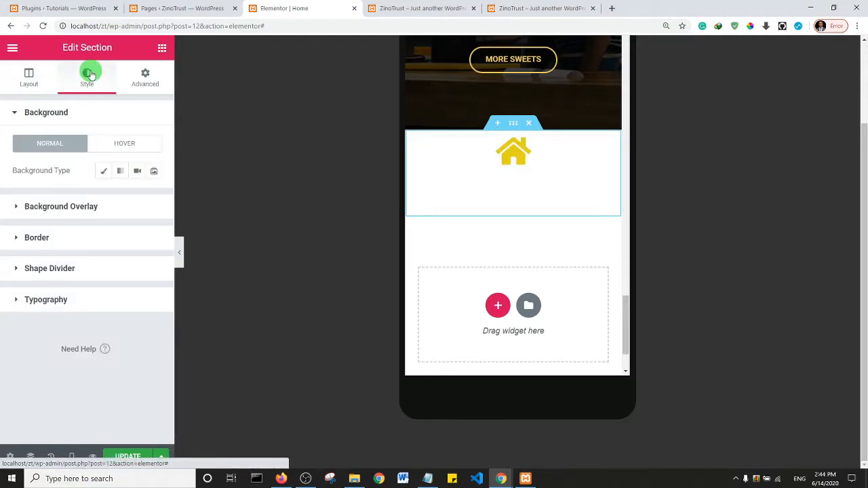
{"action": "left_click", "coordinate": [103, 171]}
{"action": "left_click", "coordinate": [135, 196]}
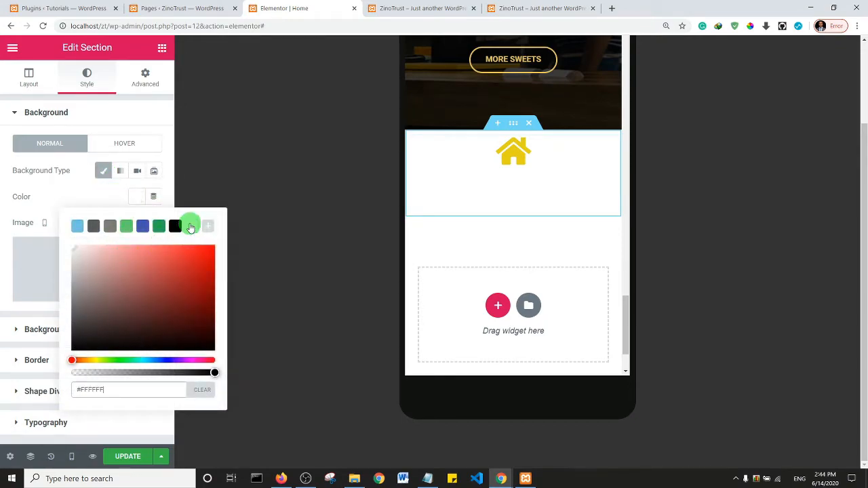
{"action": "left_click", "coordinate": [174, 226]}
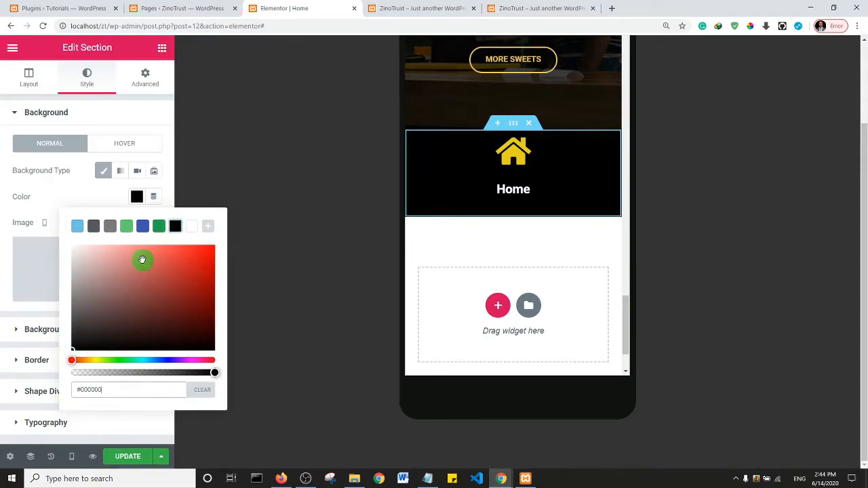
{"action": "scroll", "coordinate": [569, 251], "scroll_direction": "down", "scroll_amount": 2}
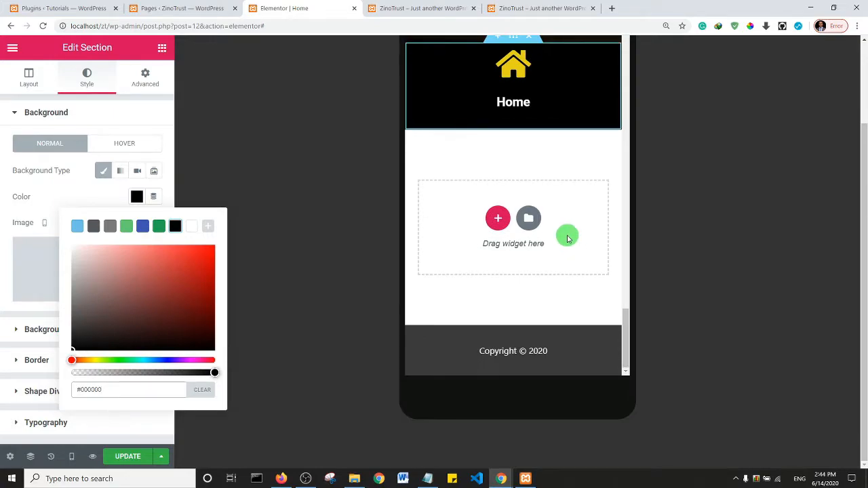
{"action": "scroll", "coordinate": [568, 239], "scroll_direction": "up", "scroll_amount": 6}
{"action": "scroll", "coordinate": [568, 238], "scroll_direction": "down", "scroll_amount": 6}
{"action": "scroll", "coordinate": [569, 238], "scroll_direction": "up", "scroll_amount": 5}
{"action": "scroll", "coordinate": [556, 217], "scroll_direction": "down", "scroll_amount": 5}
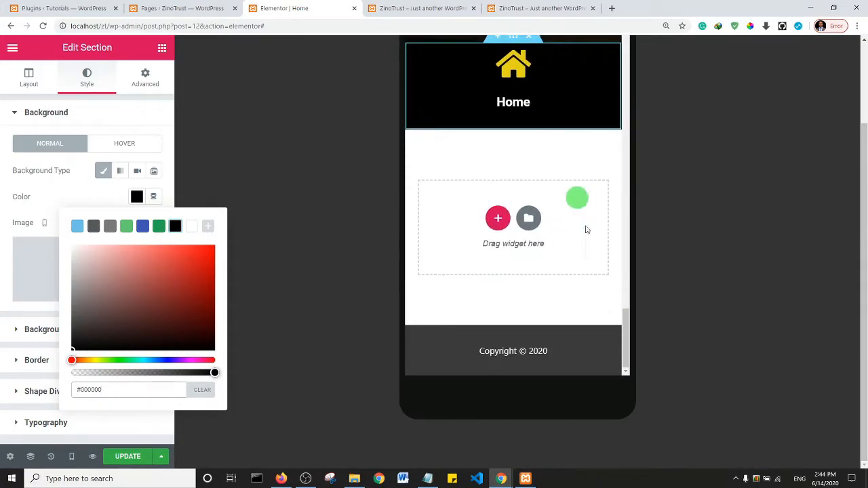
- Set the Home icon's spacing to 0 and its size to 26 in the icon box style
{"action": "left_click_drag", "start_coordinate": [625, 316], "coordinate": [624, 306]}
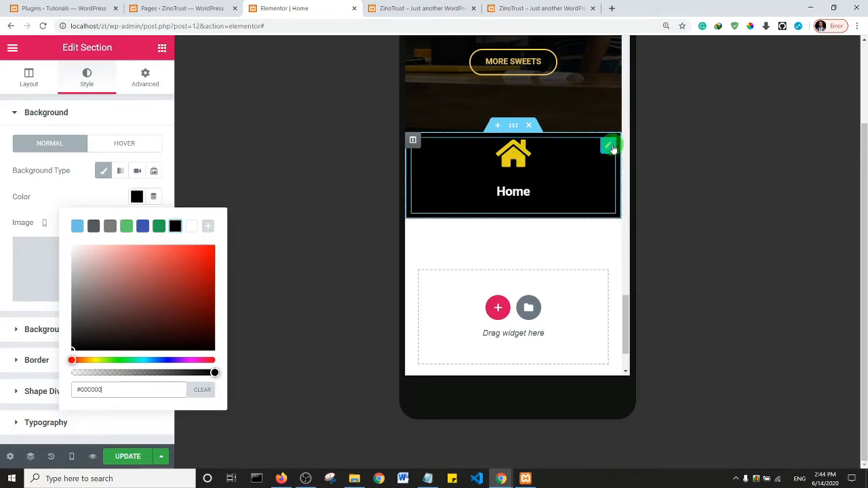
{"action": "left_click", "coordinate": [532, 165]}
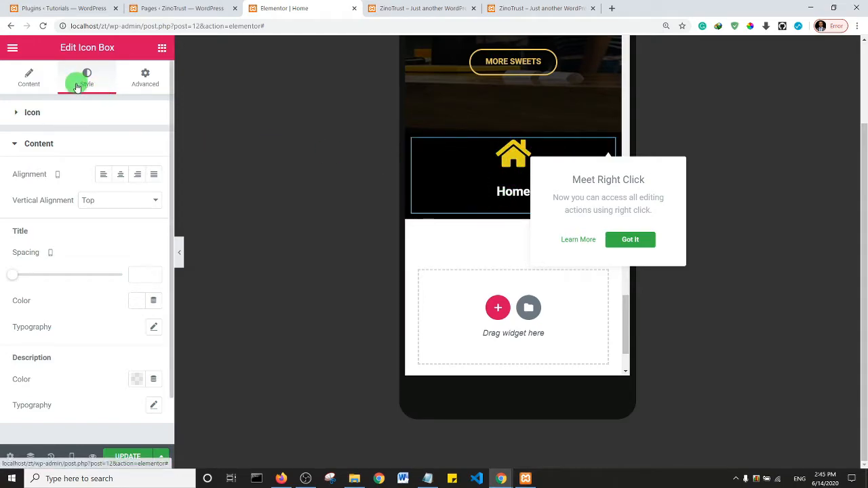
{"action": "left_click", "coordinate": [49, 110]}
{"action": "mouse_move", "coordinate": [16, 223]}
{"action": "left_mouse_down"}
{"action": "mouse_move", "coordinate": [23, 220]}
{"action": "mouse_move", "coordinate": [1, 222]}
{"action": "left_mouse_up"}
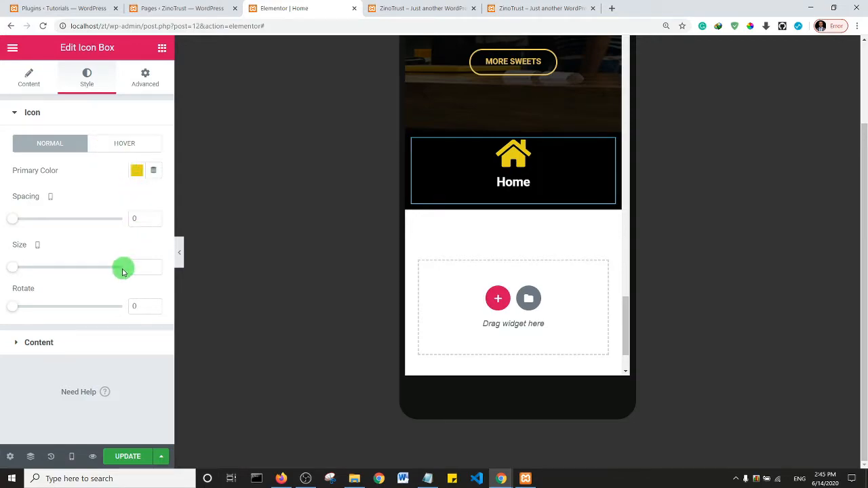
{"action": "mouse_move", "coordinate": [13, 271]}
{"action": "left_mouse_down"}
{"action": "mouse_move", "coordinate": [28, 278]}
{"action": "mouse_move", "coordinate": [21, 271]}
{"action": "left_mouse_up"}
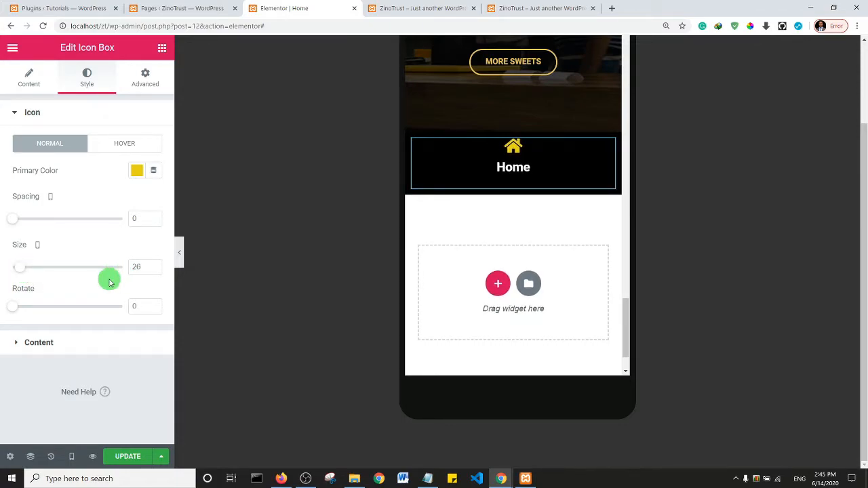
- Set the icon box title's spacing to 0 and its typography size to 15 px
{"action": "left_click", "coordinate": [48, 112]}
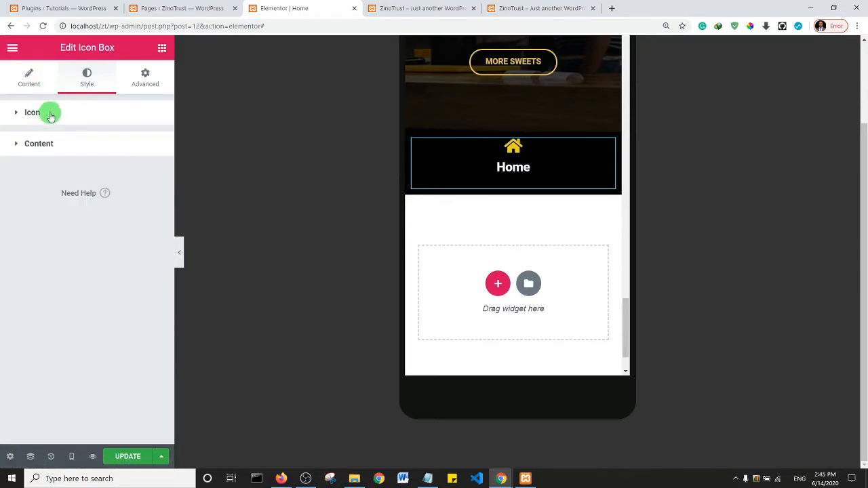
{"action": "left_click", "coordinate": [40, 144]}
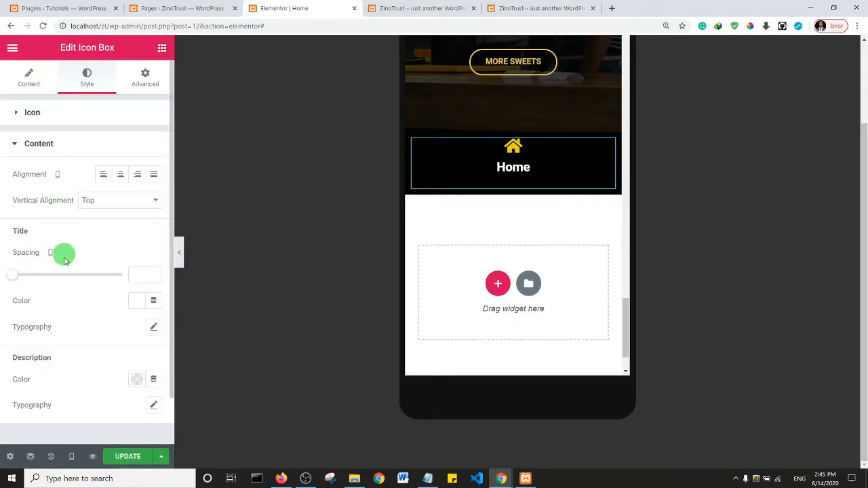
{"action": "left_click", "coordinate": [15, 276]}
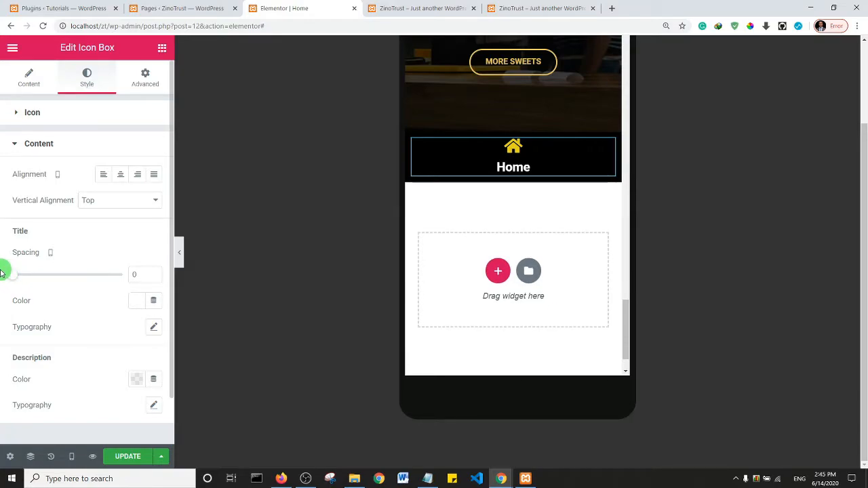
{"action": "left_click", "coordinate": [153, 328]}
{"action": "left_click", "coordinate": [22, 412]}
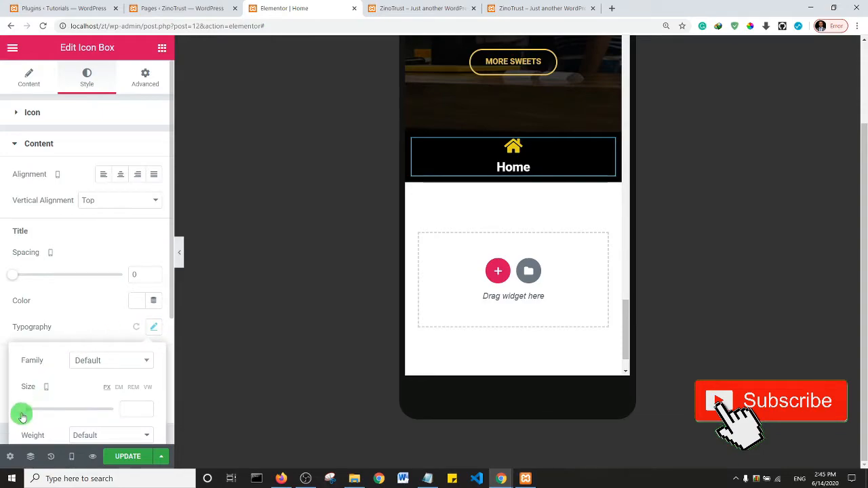
{"action": "left_click_drag", "start_coordinate": [24, 414], "coordinate": [29, 411]}
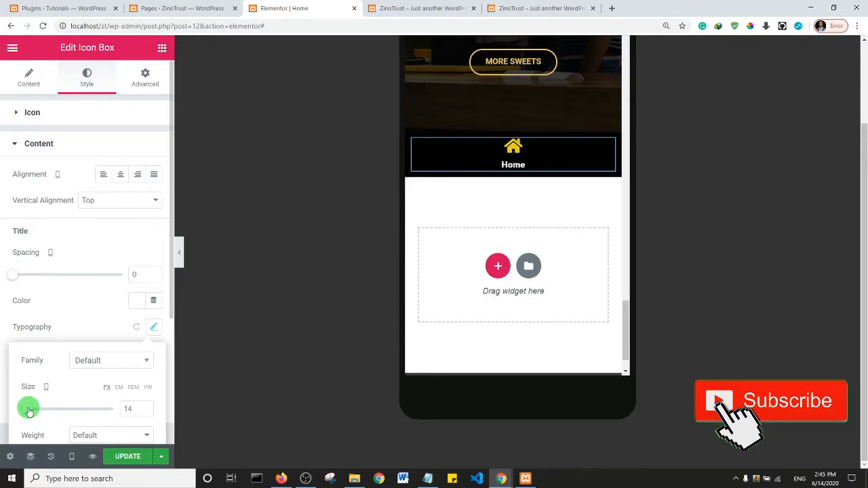
{"action": "left_click", "coordinate": [144, 406]}
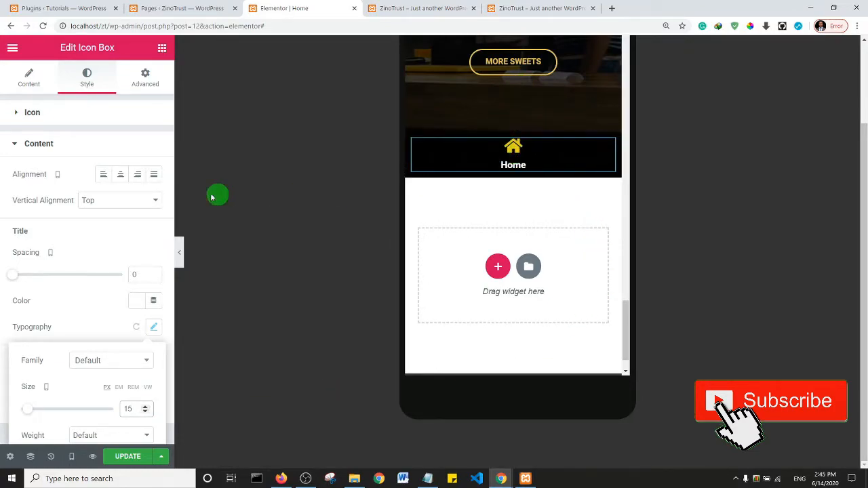
- Reduce the Home icon's size to 24
{"action": "left_click", "coordinate": [69, 122]}
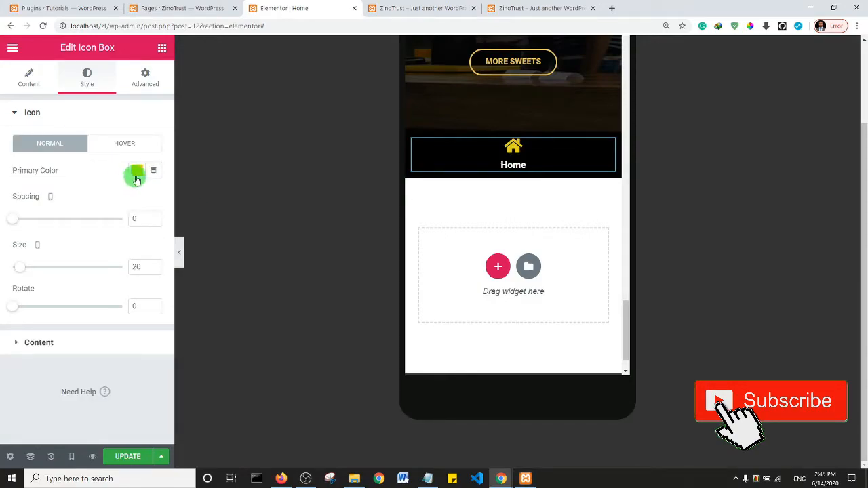
{"action": "left_click", "coordinate": [155, 270]}
{"action": "left_click", "coordinate": [155, 269]}
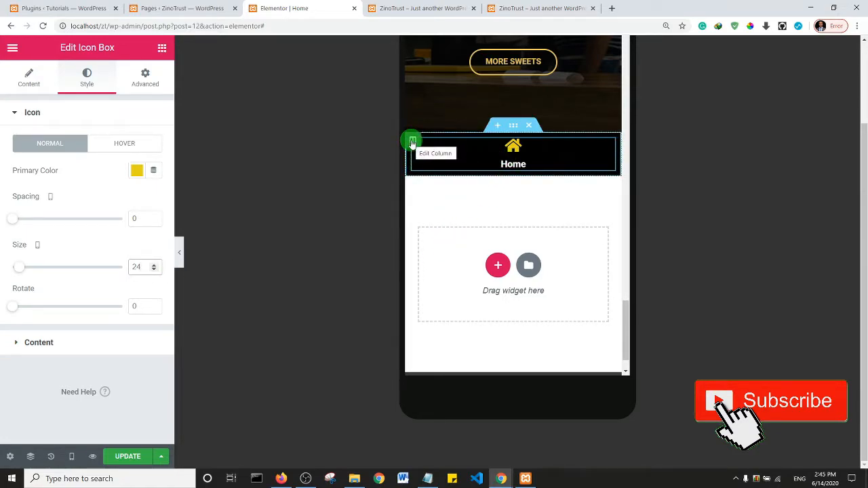
- Set the width of the column containing the Home icon box to 20%
{"action": "left_click", "coordinate": [412, 141]}
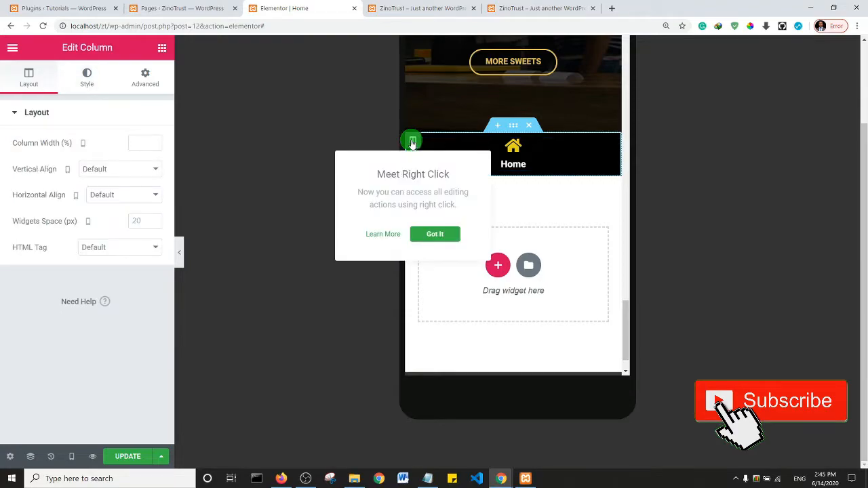
{"action": "left_click", "coordinate": [142, 147]}
{"action": "type", "text": "20"}
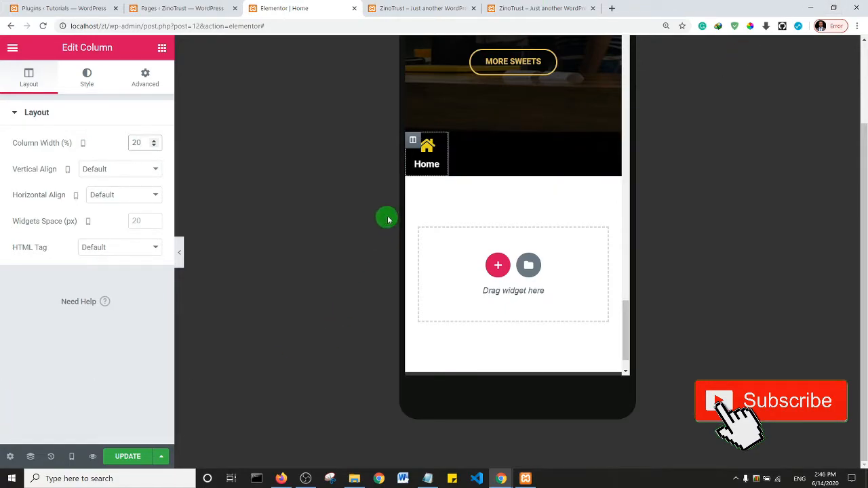
- Duplicate the Home column four times so that five equal columns fill the black section
{"action": "right_click", "coordinate": [412, 144]}
{"action": "left_click", "coordinate": [443, 170]}
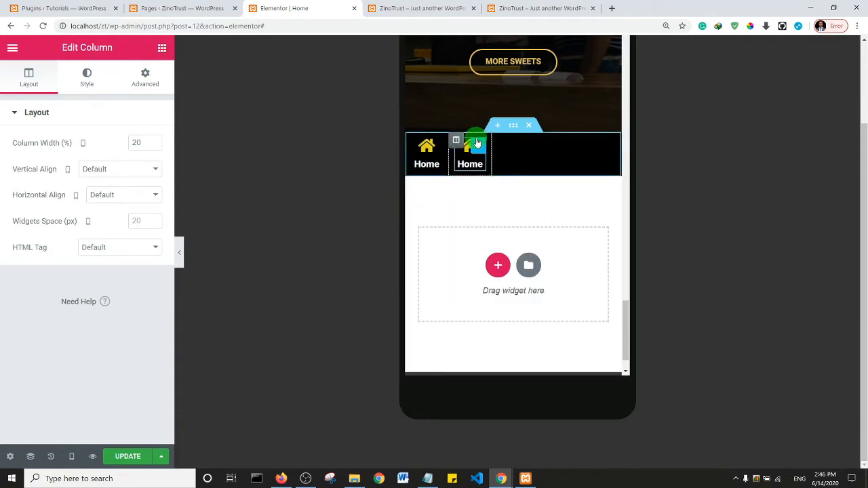
{"action": "right_click", "coordinate": [457, 141]}
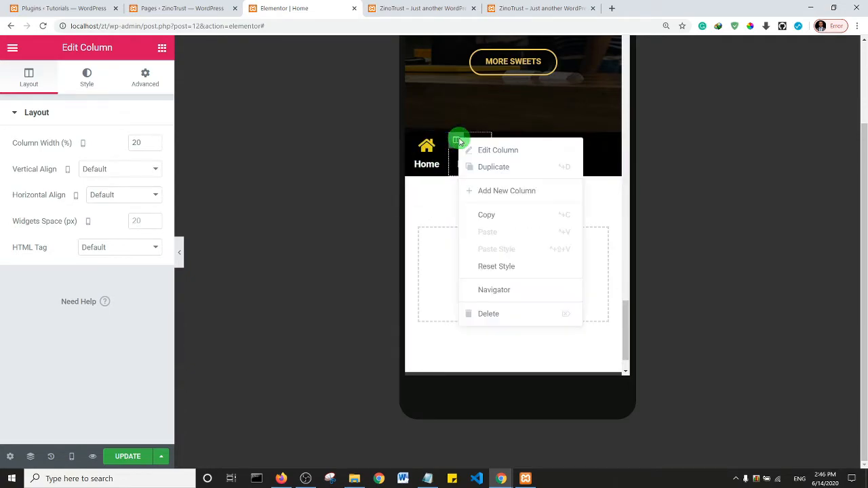
{"action": "left_click", "coordinate": [494, 169]}
{"action": "right_click", "coordinate": [457, 142]}
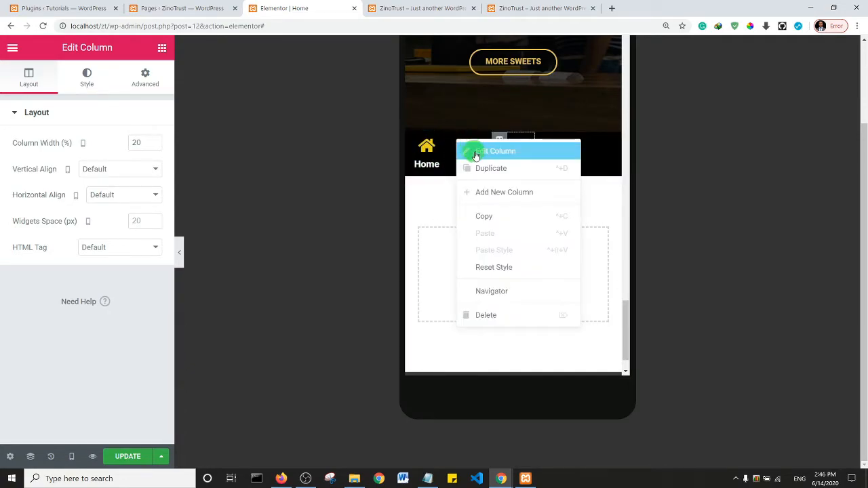
{"action": "left_click", "coordinate": [488, 169]}
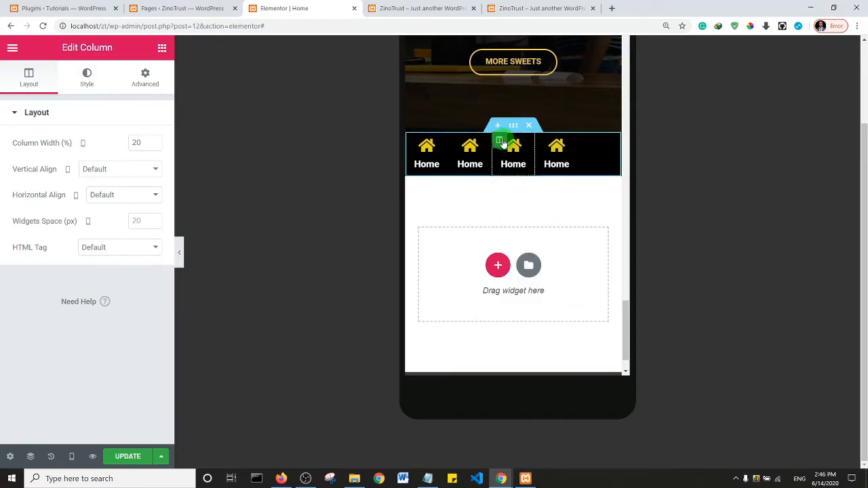
{"action": "right_click", "coordinate": [502, 141]}
{"action": "left_click", "coordinate": [529, 169]}
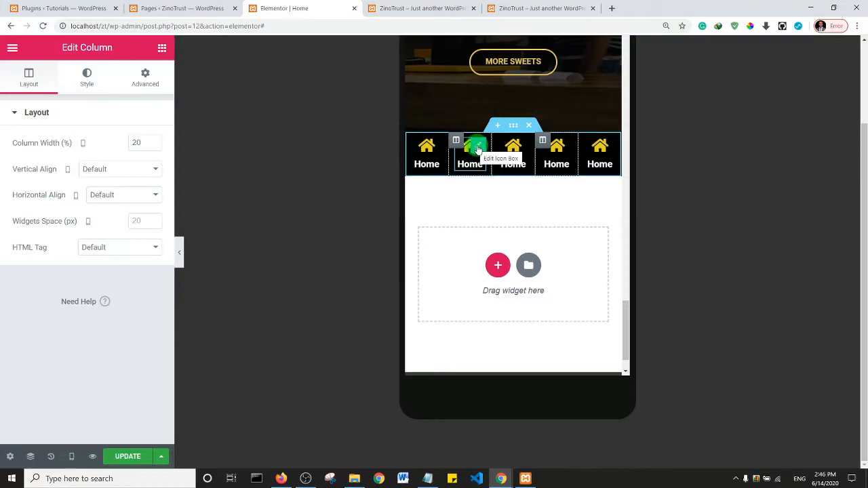
- Change the second icon box's icon to the spoon from the icon library and its title to "Recipe"
{"action": "left_click", "coordinate": [478, 147]}
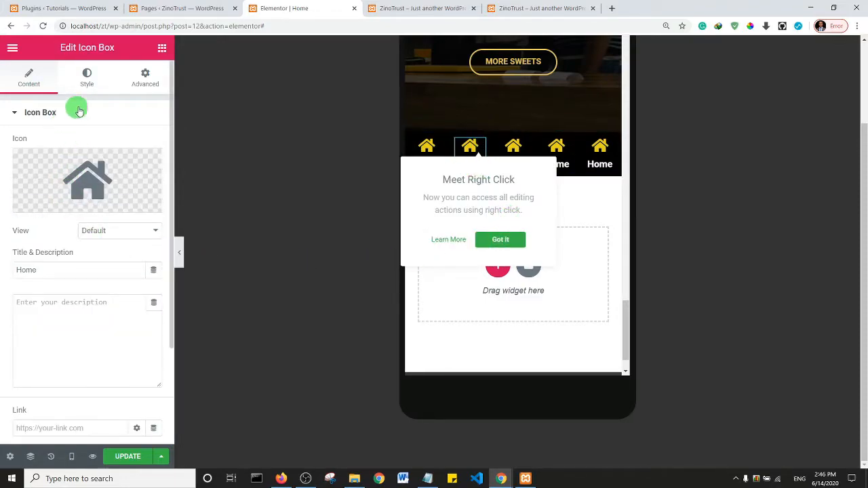
{"action": "left_click", "coordinate": [48, 205]}
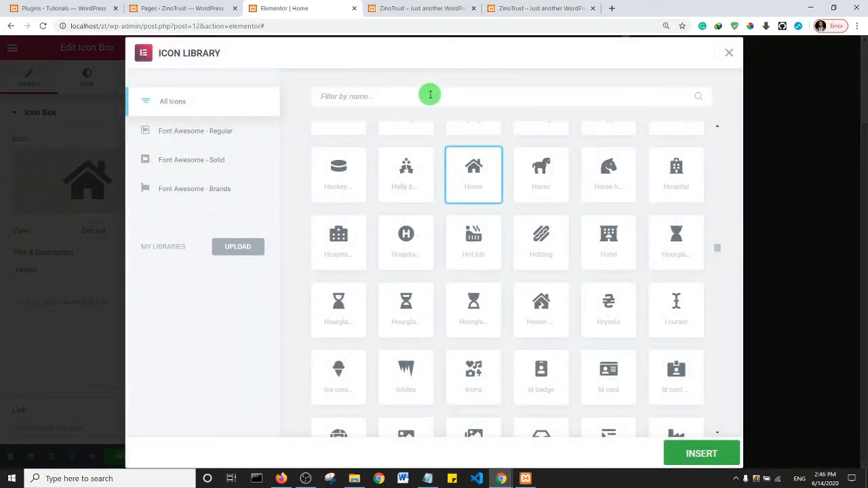
{"action": "left_click", "coordinate": [430, 95]}
{"action": "type", "text": "spoon"}
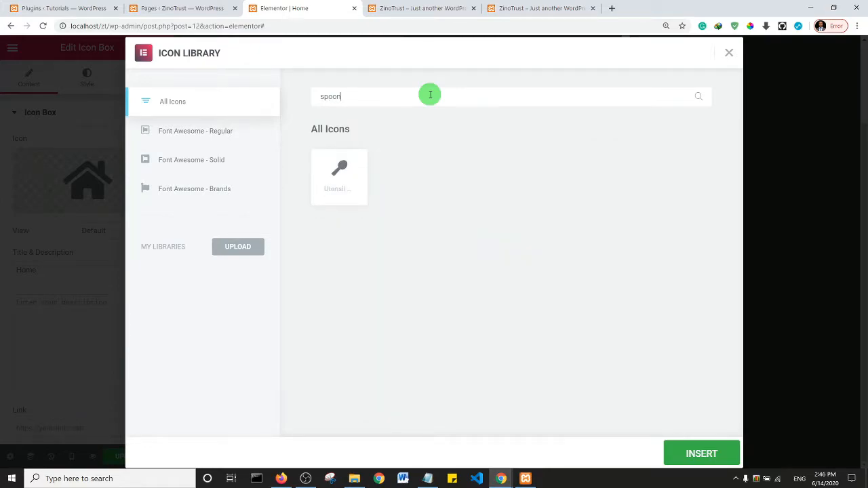
{"action": "left_click", "coordinate": [342, 173]}
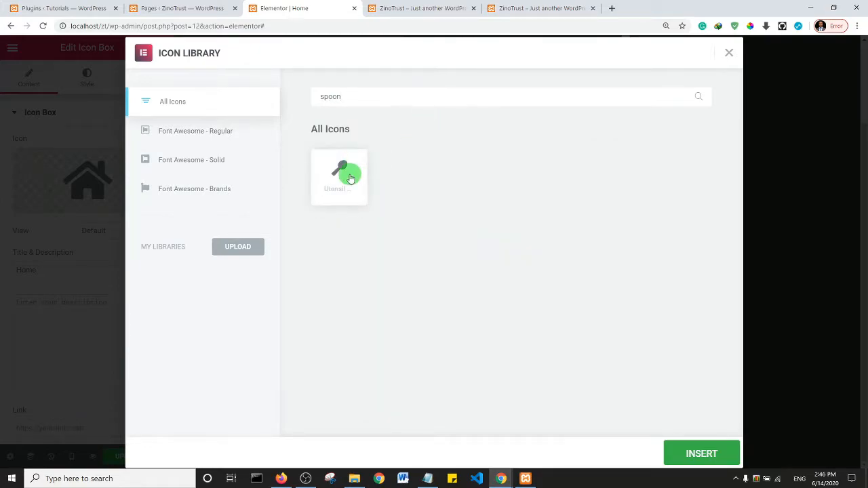
{"action": "left_click", "coordinate": [700, 457]}
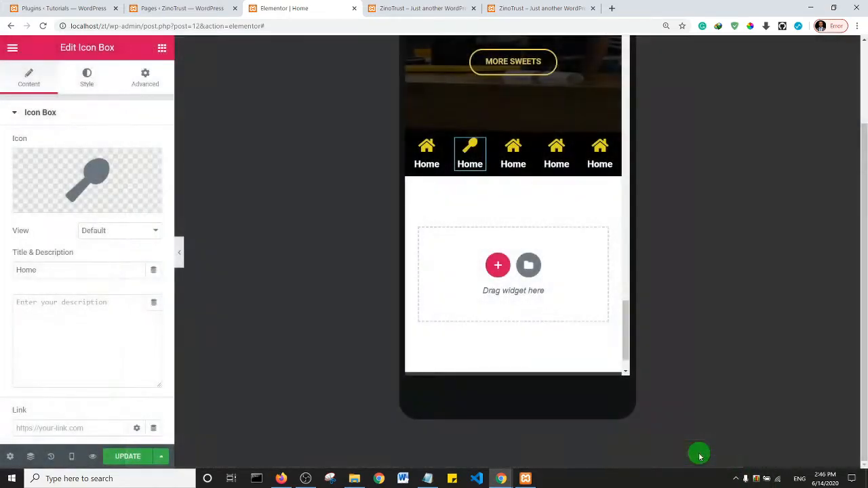
{"action": "left_click_drag", "start_coordinate": [53, 271], "coordinate": [1, 286]}
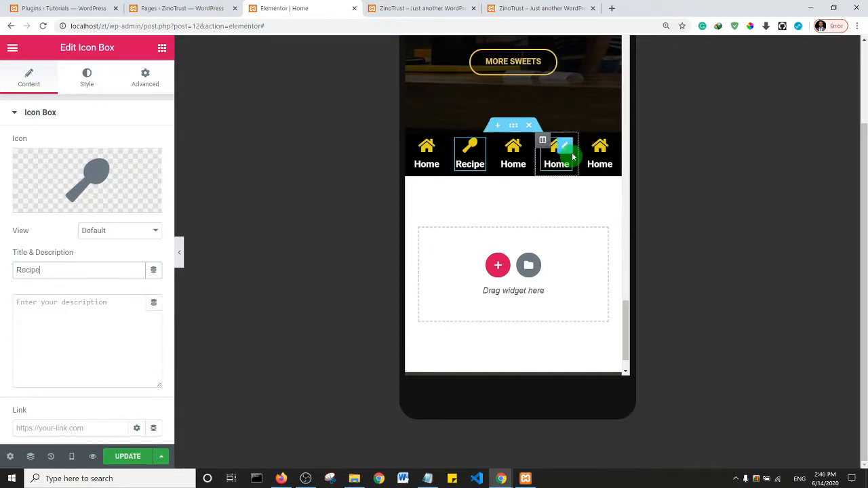
- Change the third icon box's icon to the shopping cart from the icon library and its title to "My Order"
{"action": "left_click", "coordinate": [524, 149]}
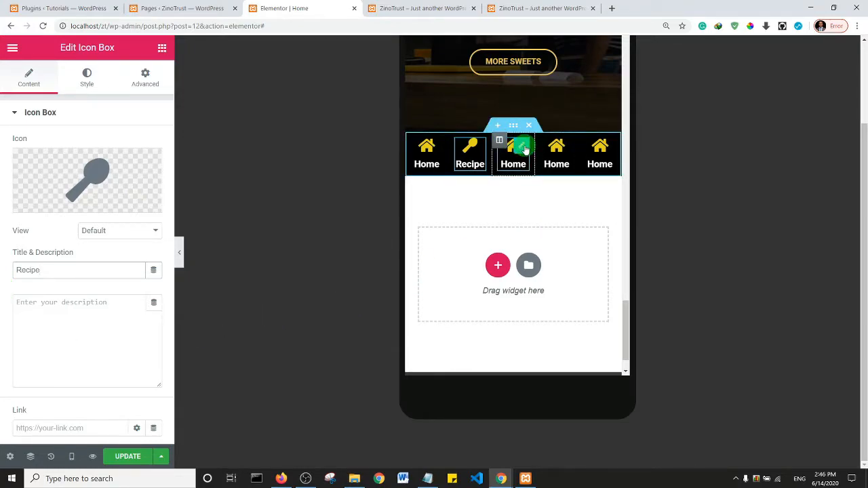
{"action": "left_click", "coordinate": [484, 155]}
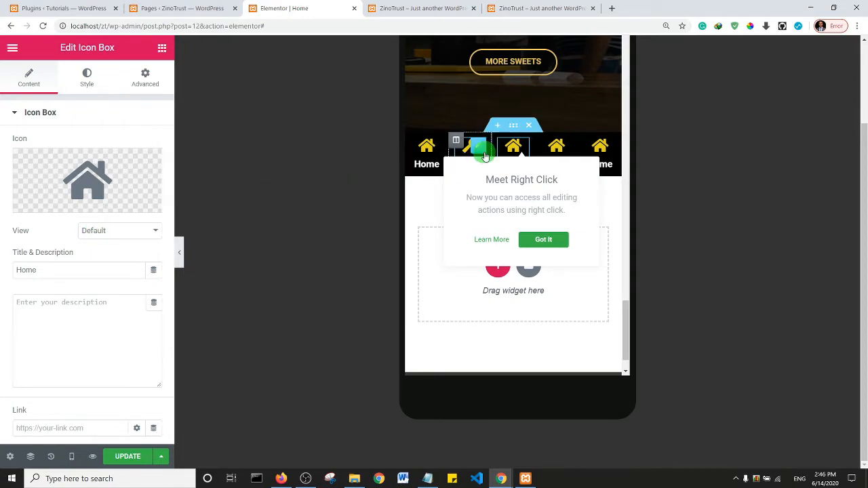
{"action": "mouse_move", "coordinate": [49, 183]}
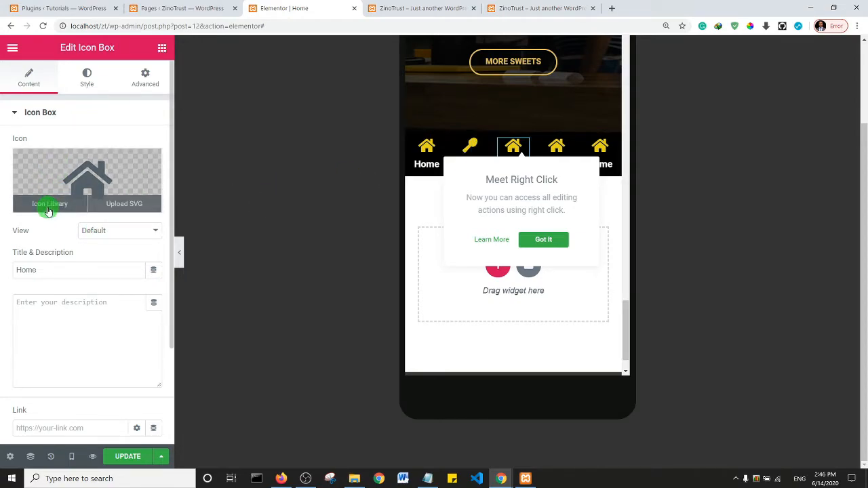
{"action": "left_click", "coordinate": [48, 204]}
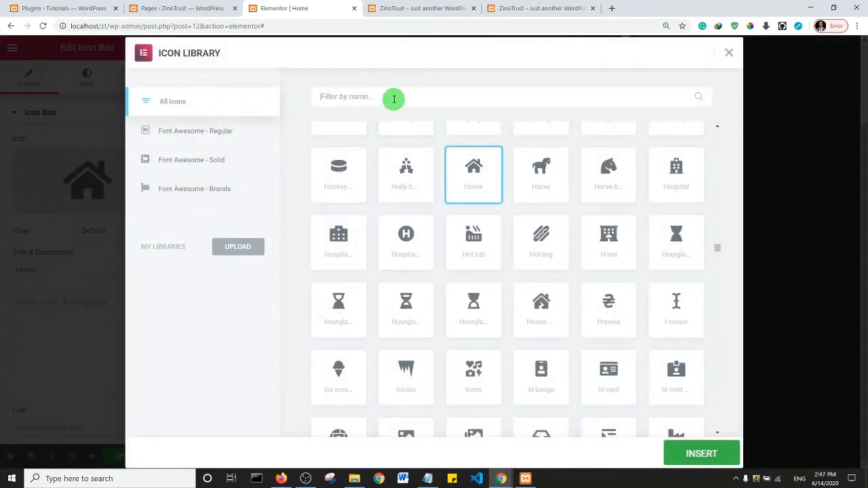
{"action": "left_click", "coordinate": [393, 99]}
{"action": "type", "text": "cart"}
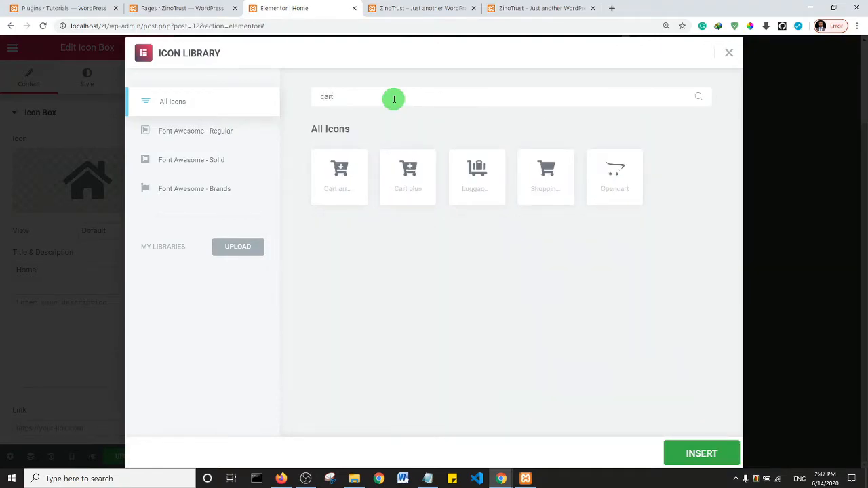
{"action": "left_click", "coordinate": [543, 168]}
{"action": "left_click", "coordinate": [708, 452]}
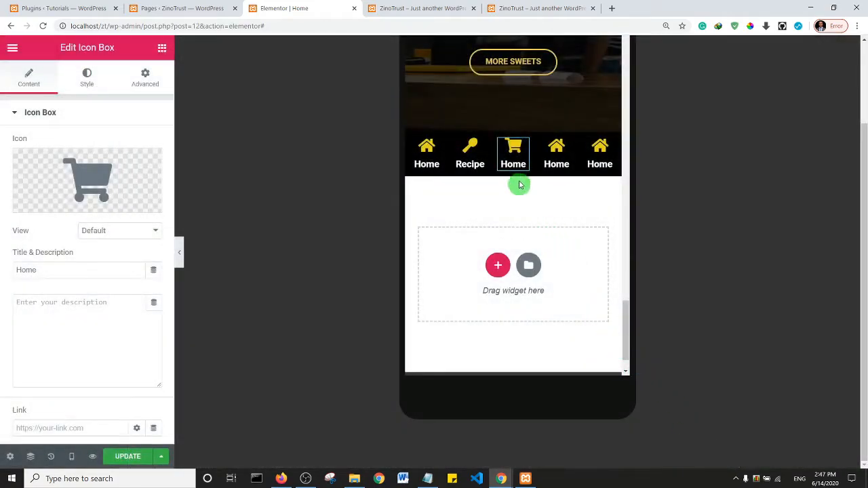
{"action": "left_click_drag", "start_coordinate": [108, 271], "coordinate": [2, 292]}
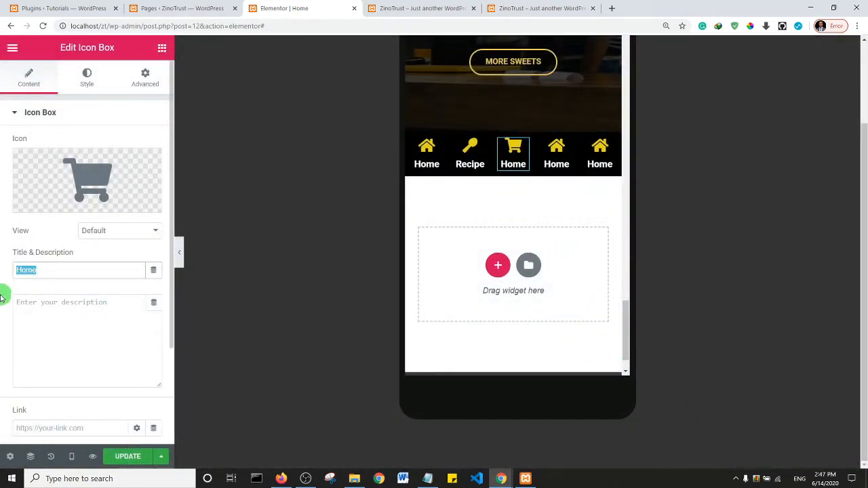
{"action": "type", "text": "My Order"}
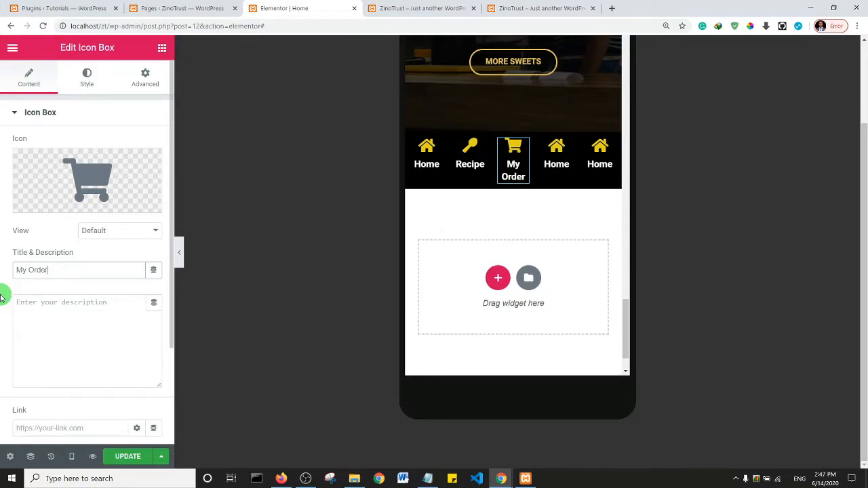
- Shorten the third icon box's title to "Order"
{"action": "type", "text": "Or"}
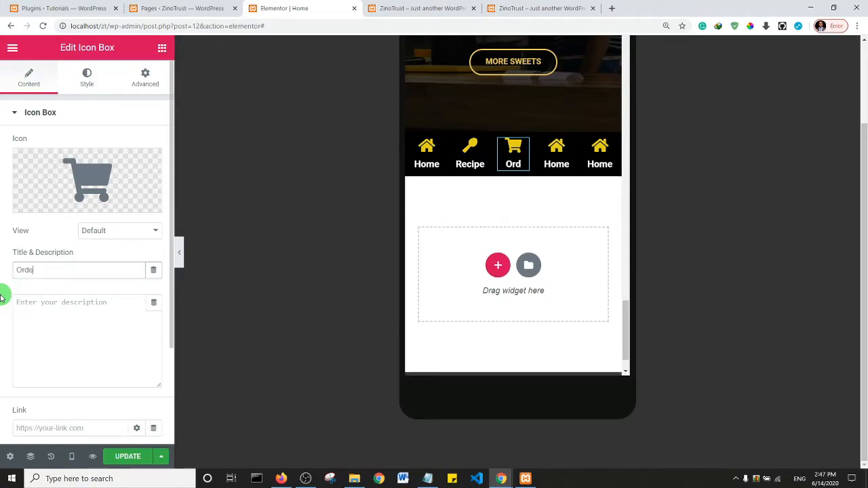
- Change the fourth icon box's icon to the solid user circle from the icon library and its title to "Login"
{"action": "left_click", "coordinate": [562, 147]}
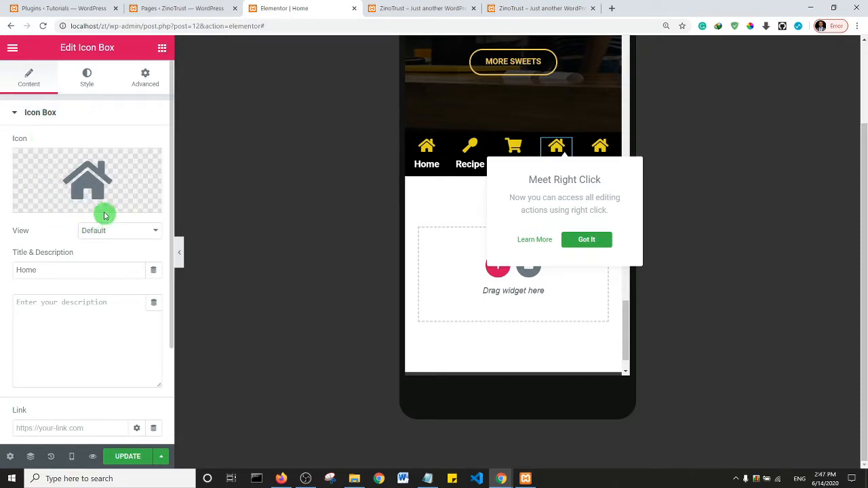
{"action": "left_click", "coordinate": [40, 204]}
{"action": "left_click", "coordinate": [377, 96]}
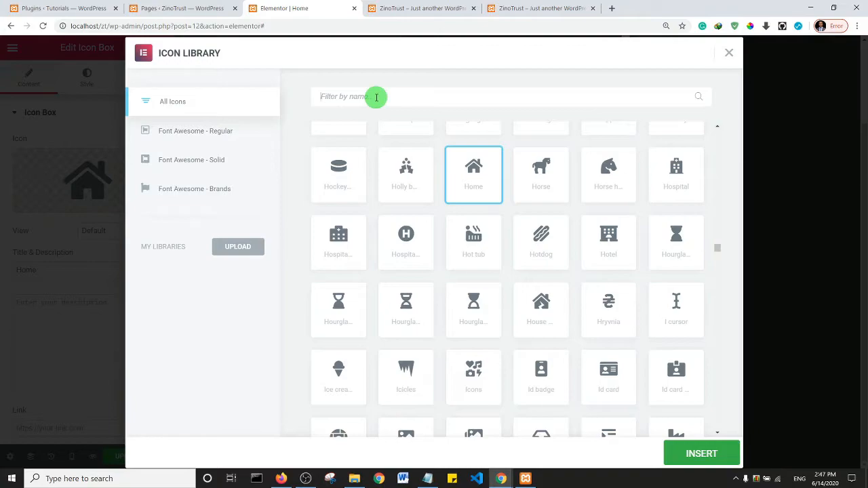
{"action": "type", "text": "user"}
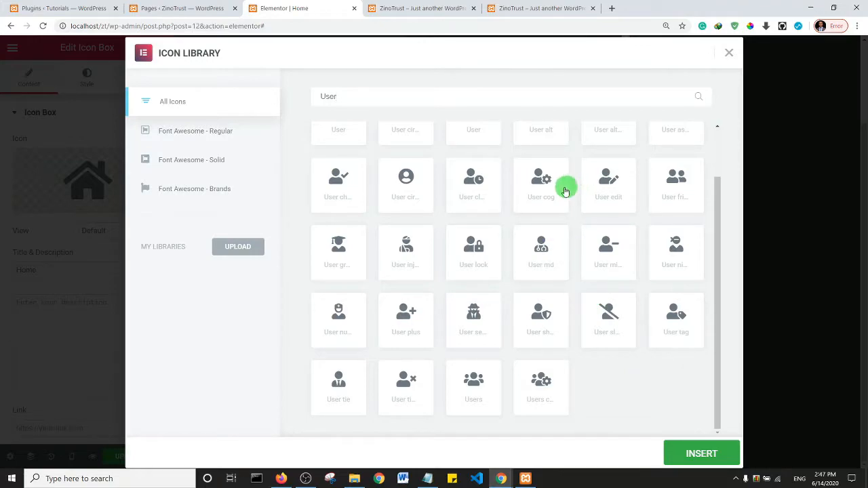
{"action": "left_click", "coordinate": [407, 178]}
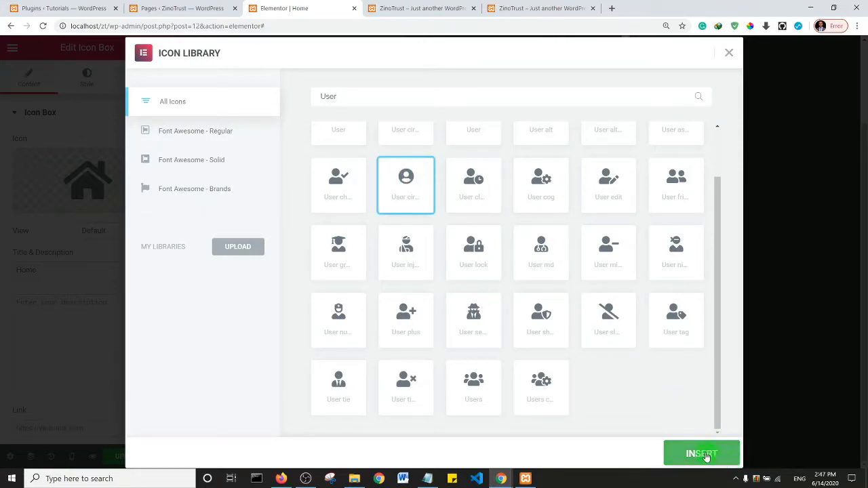
{"action": "left_click", "coordinate": [701, 454]}
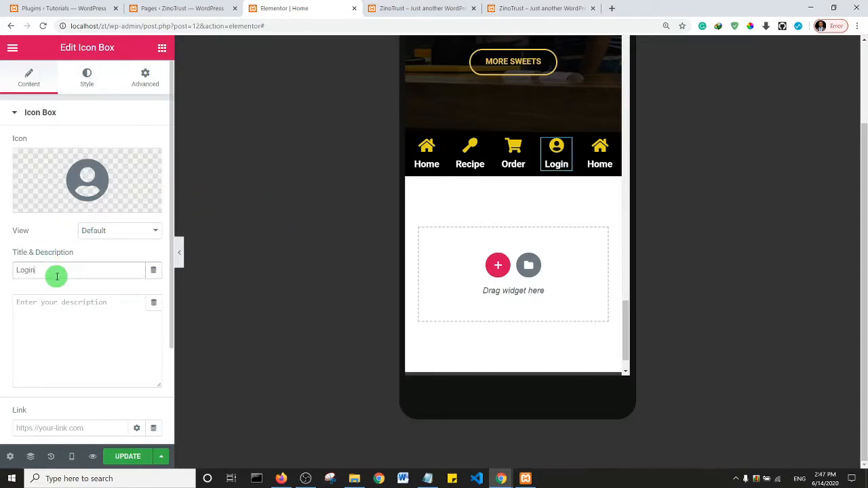
- Search the icon library for "cog" and change the fifth icon box's icon to User cog
{"action": "left_click", "coordinate": [599, 152]}
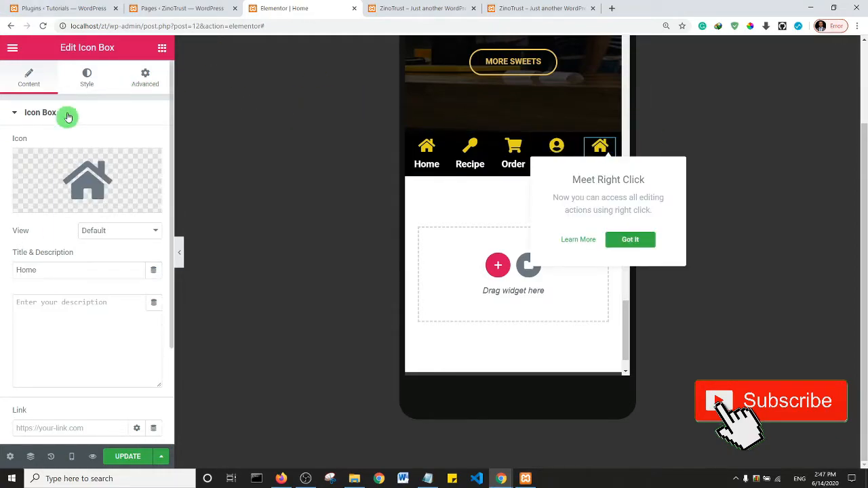
{"action": "left_click", "coordinate": [64, 179]}
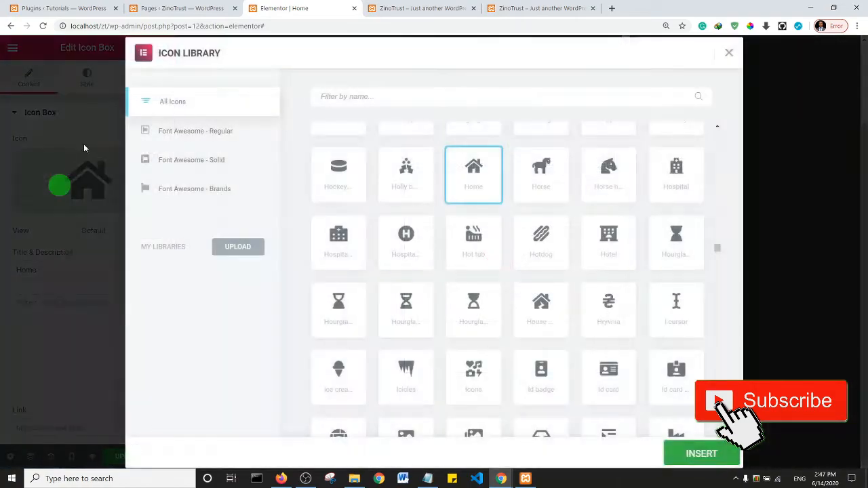
{"action": "type", "text": "set"}
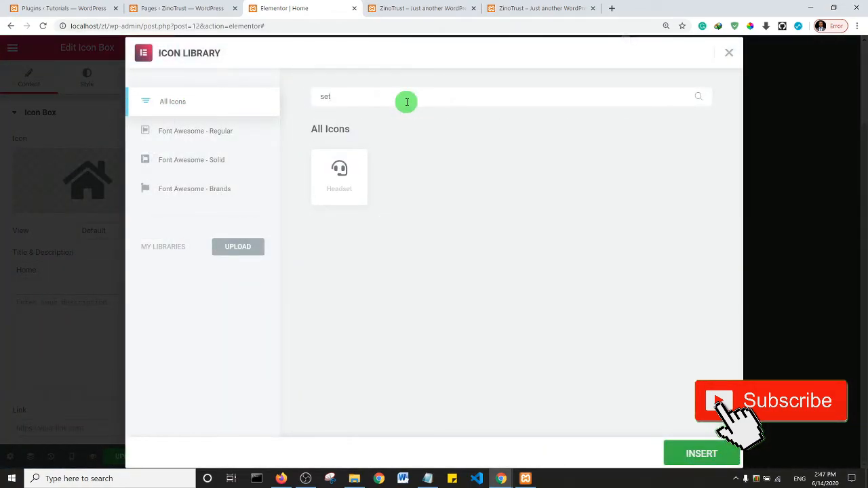
{"action": "key", "text": "BackSpace"}
{"action": "key", "text": "BackSpace"}
{"action": "key", "text": "BackSpace"}
{"action": "type", "text": "cog"}
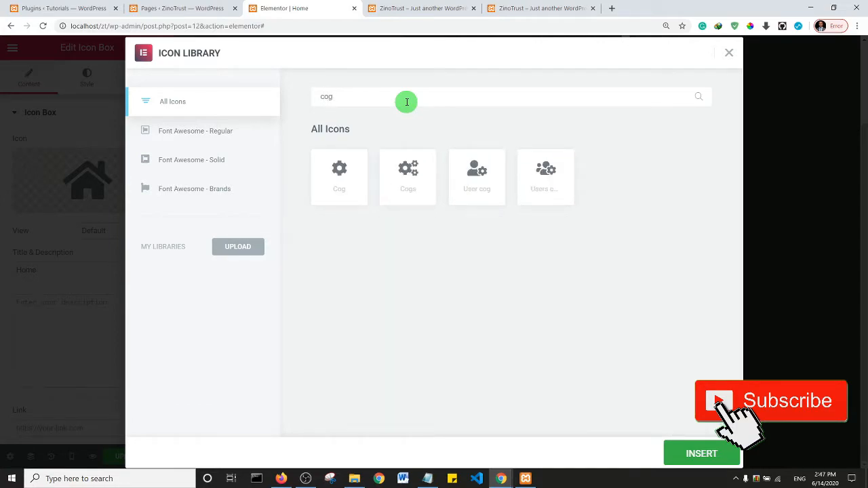
{"action": "left_click", "coordinate": [409, 170]}
{"action": "left_click", "coordinate": [331, 182]}
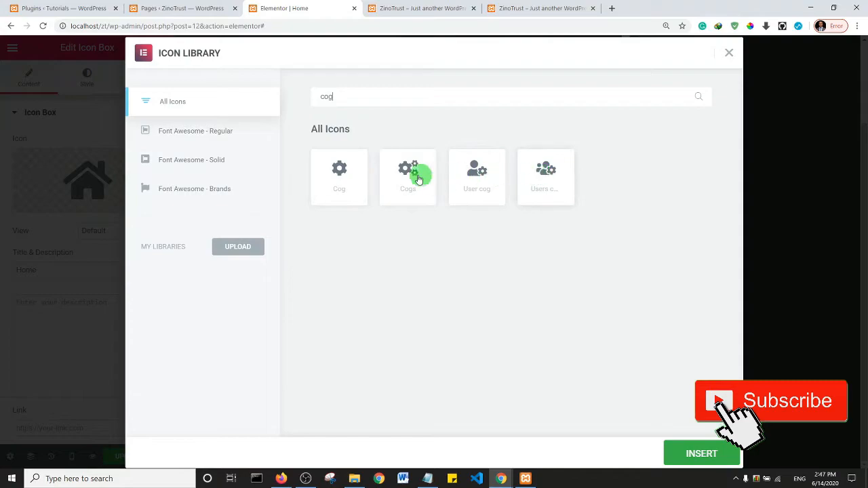
{"action": "left_click", "coordinate": [479, 175]}
{"action": "left_click", "coordinate": [701, 453]}
{"action": "left_click", "coordinate": [567, 267]}
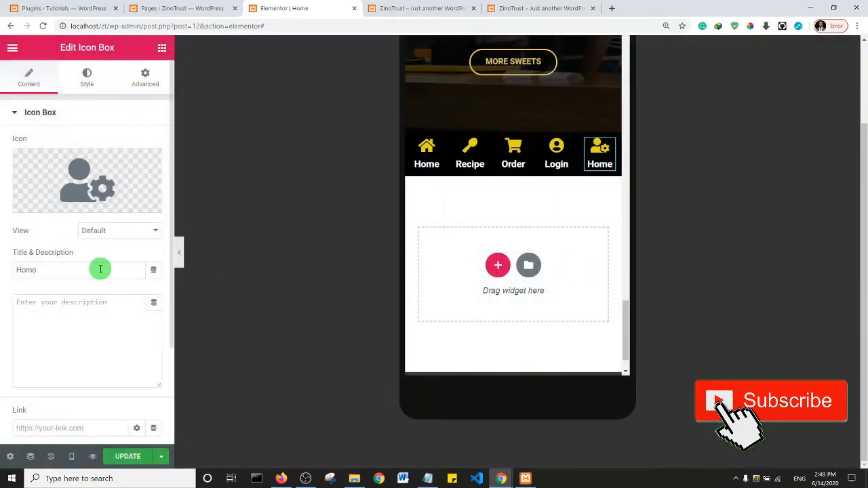
- Set the fifth icon box's title to "Profile"
{"action": "left_click", "coordinate": [66, 272]}
{"action": "double_click", "coordinate": [66, 272]}
{"action": "type", "text": "P"}
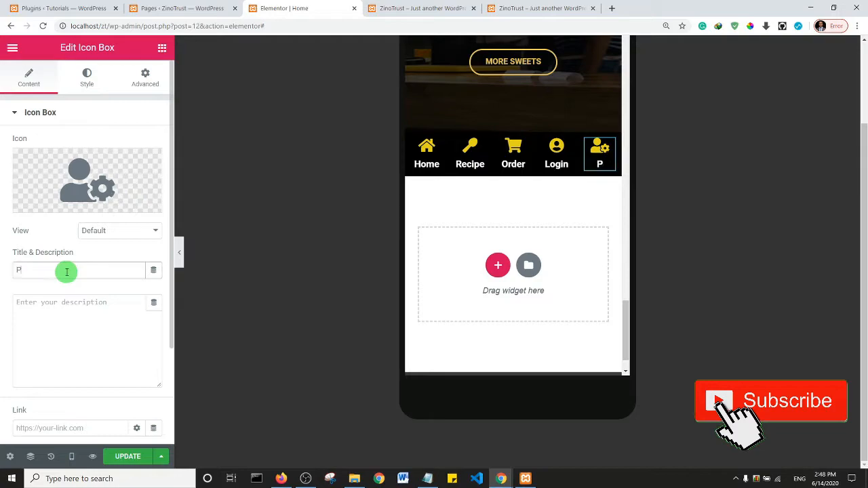
{"action": "type", "text": "rofile"}
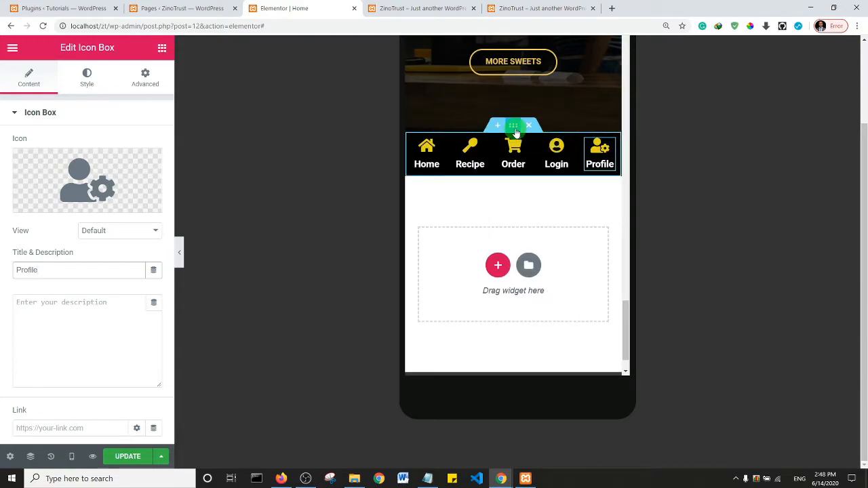
- Hide the black icon section on tablet and desktop, and update the page
{"action": "left_click", "coordinate": [515, 131]}
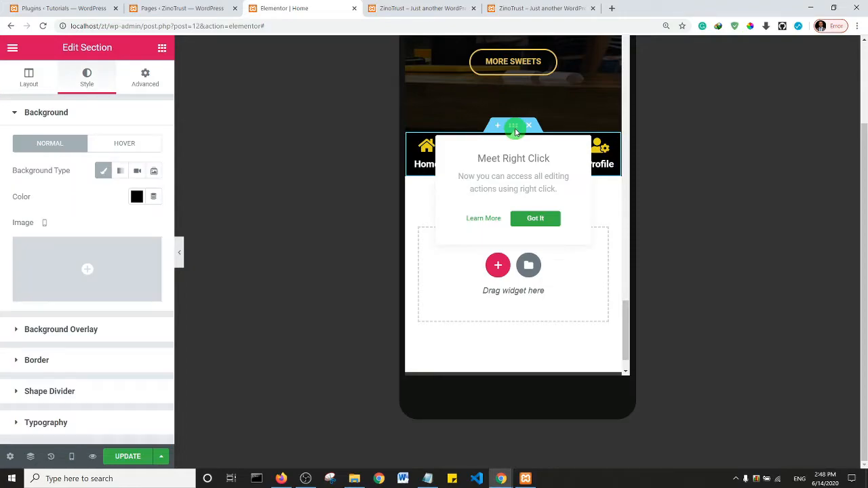
{"action": "left_click", "coordinate": [144, 76]}
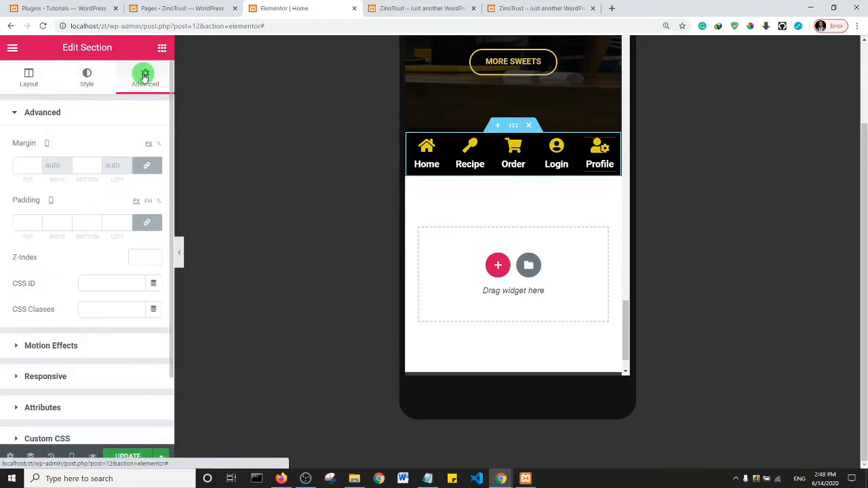
{"action": "left_click", "coordinate": [52, 376]}
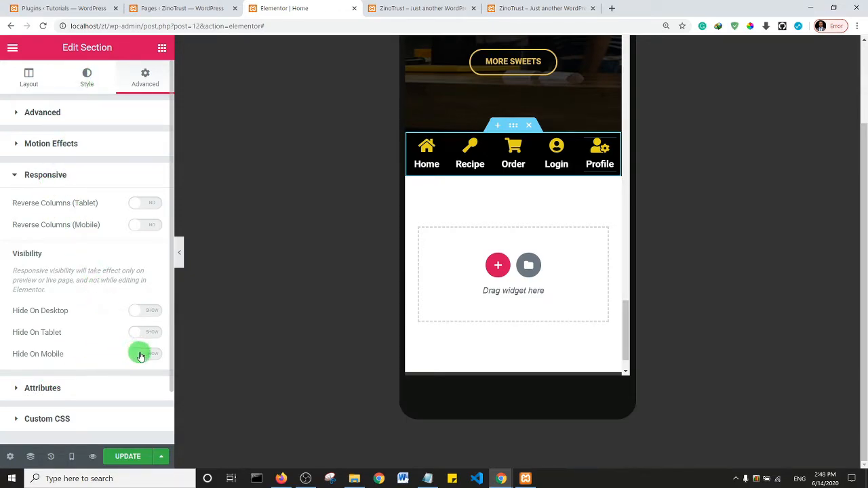
{"action": "left_click", "coordinate": [150, 332]}
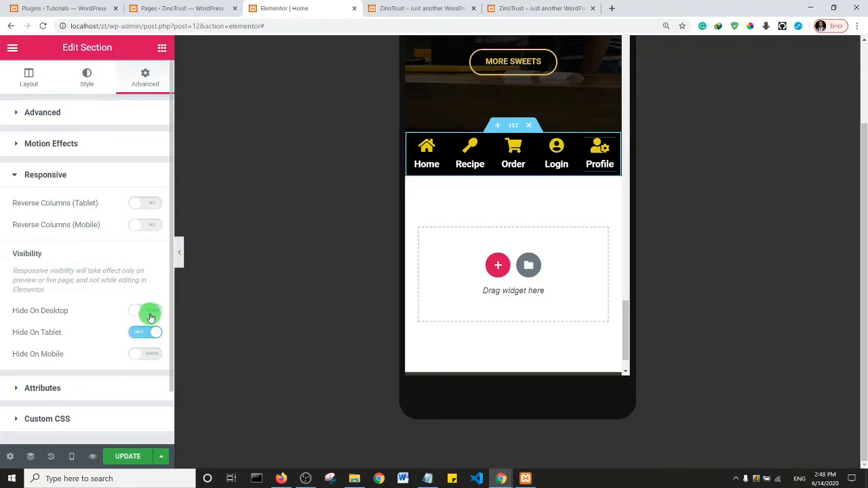
{"action": "left_click", "coordinate": [151, 316]}
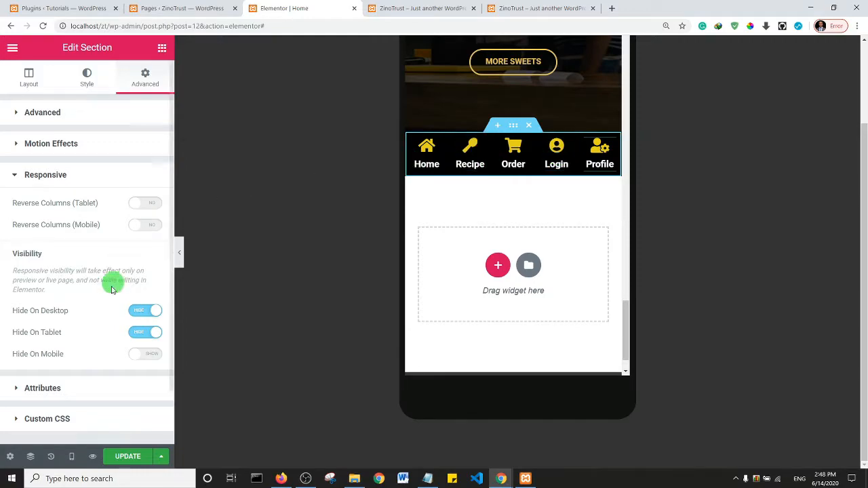
{"action": "left_click", "coordinate": [128, 456]}
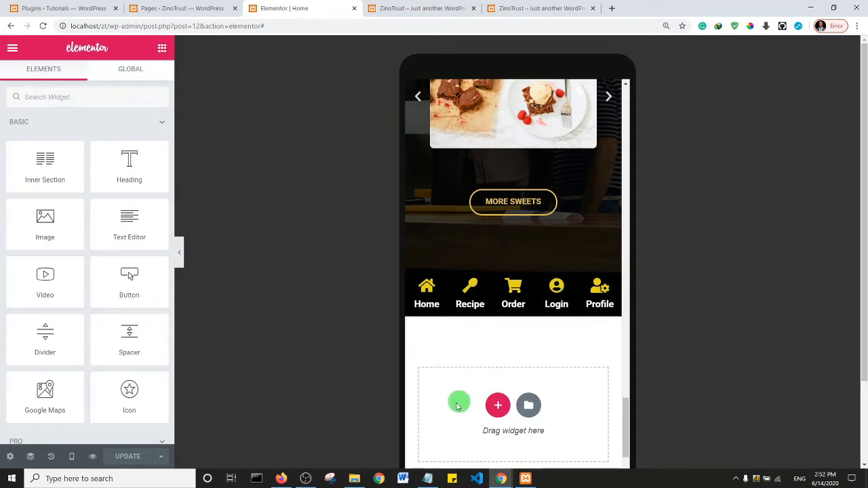
- Begin a custom CSS rule for the black icon section using the "selector" wrapper and an opening brace
{"action": "left_click_drag", "start_coordinate": [864, 170], "coordinate": [864, 196]}
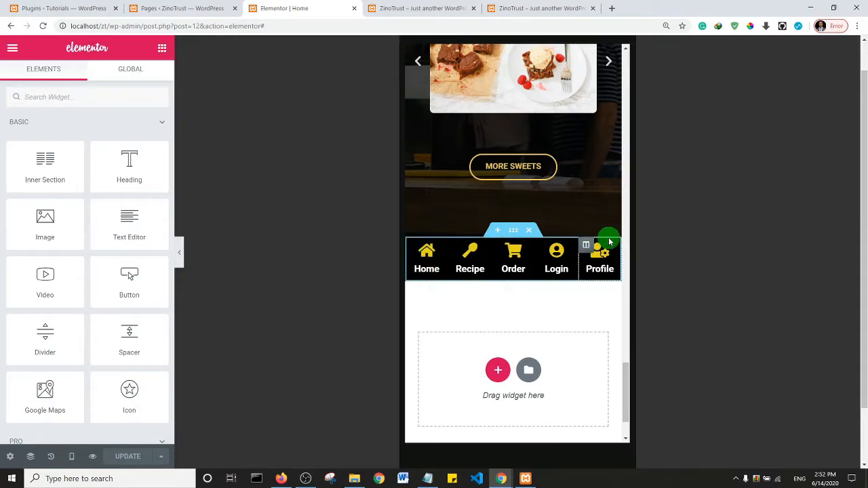
{"action": "left_click", "coordinate": [513, 231]}
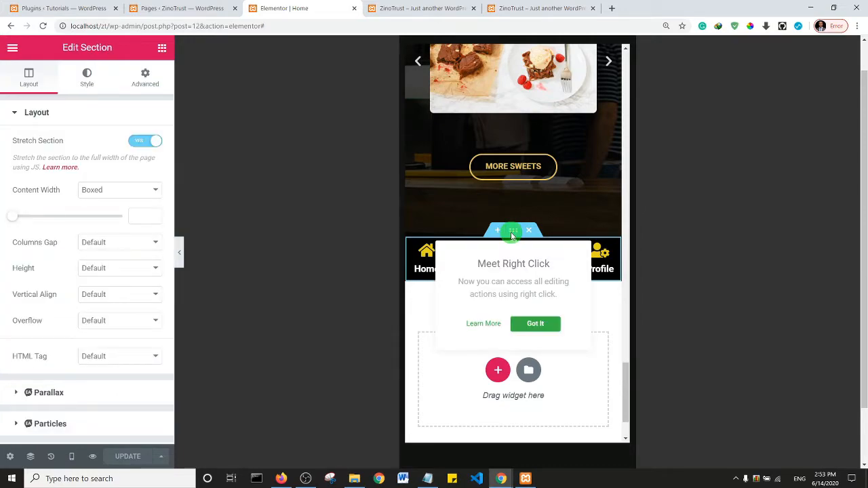
{"action": "left_click", "coordinate": [145, 84]}
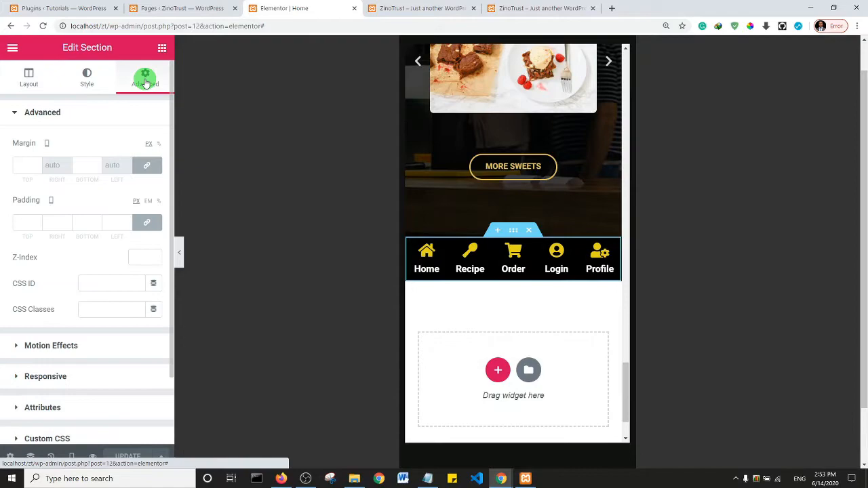
{"action": "scroll", "coordinate": [118, 213], "scroll_direction": "down", "scroll_amount": 2}
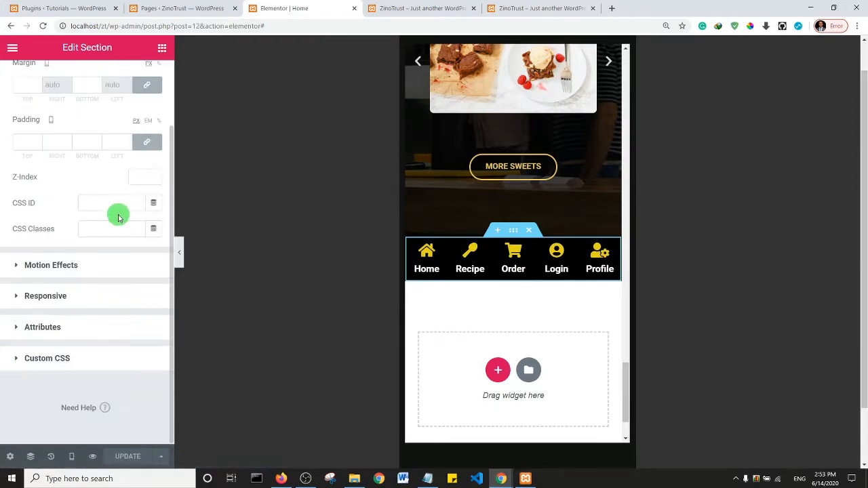
{"action": "left_click", "coordinate": [46, 359]}
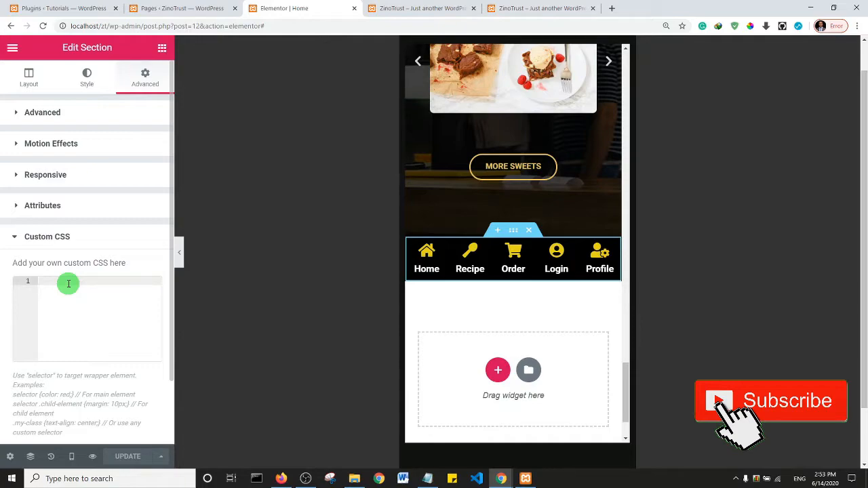
{"action": "type", "text": "sel"}
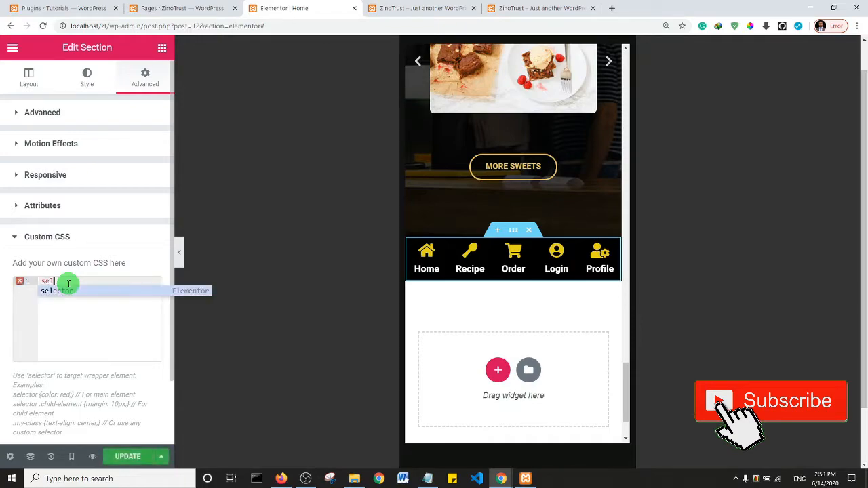
{"action": "type", "text": "ector {"}
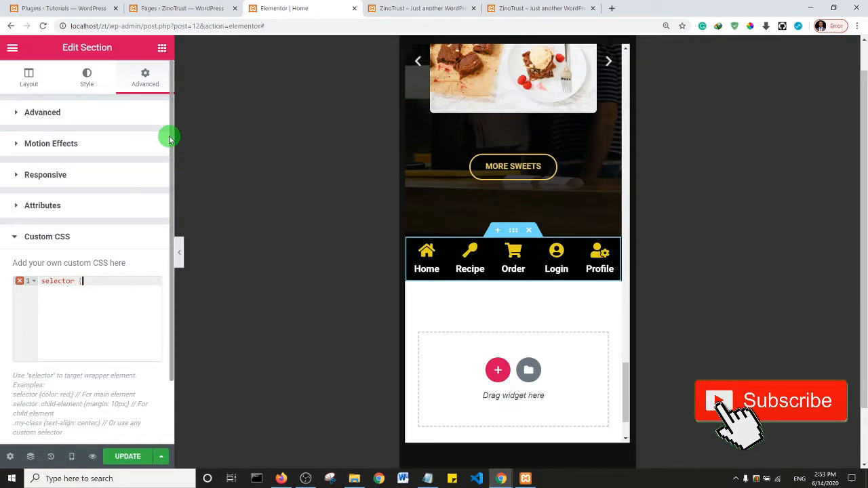
{"action": "key", "text": "Return"}
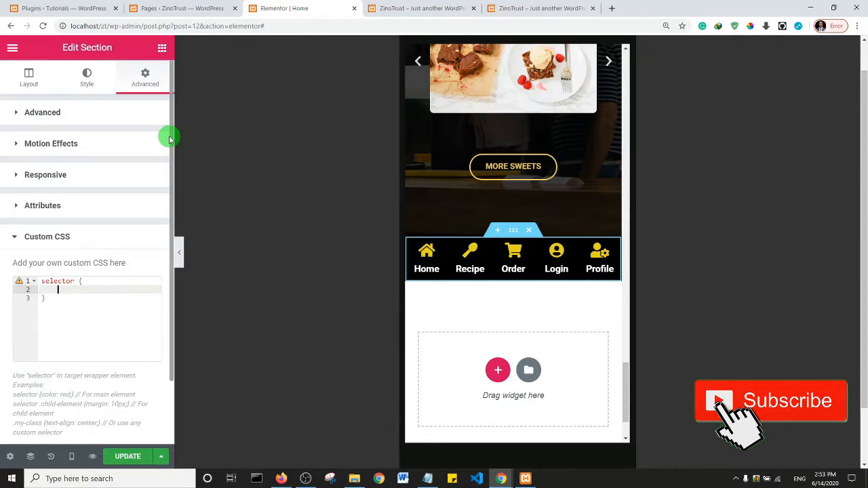
- Add the declaration "position: fixed;" to the section's custom CSS rule
{"action": "type", "text": "pos"}
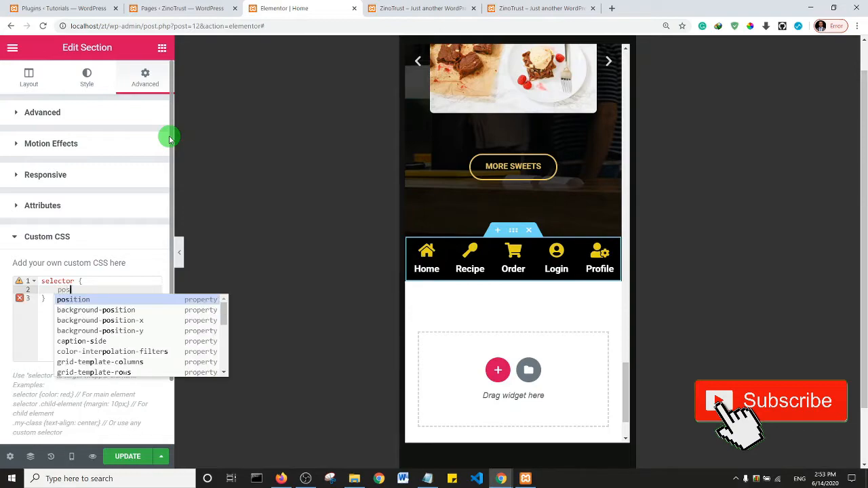
{"action": "key", "text": "Return"}
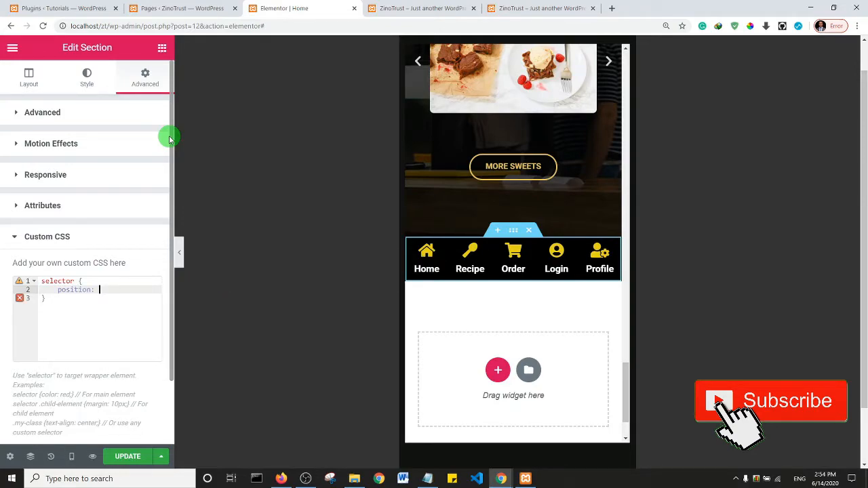
{"action": "type", "text": "fixed"}
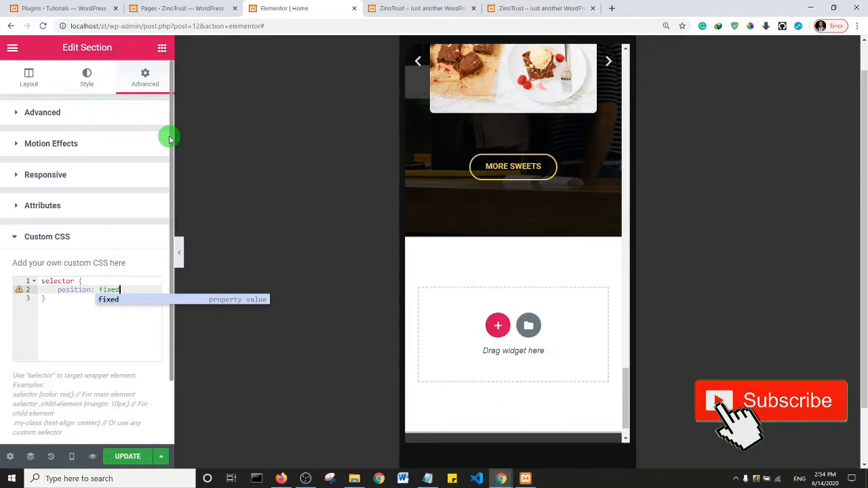
{"action": "type", "text": ";"}
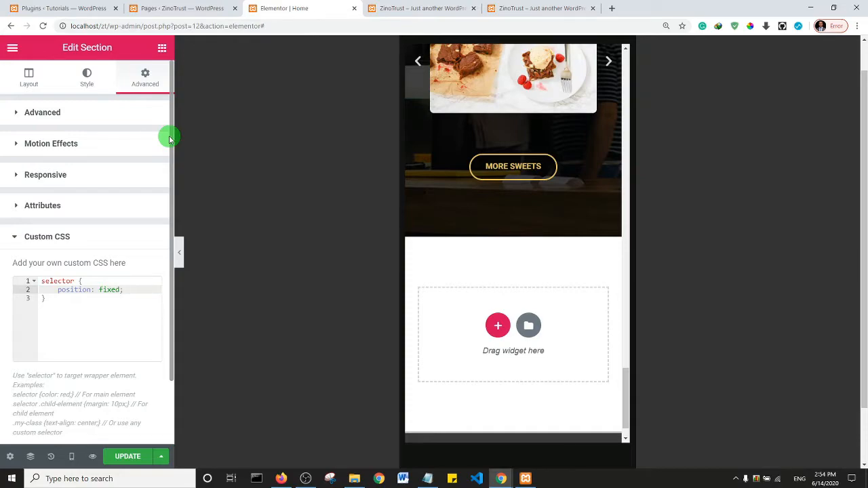
- Add the declaration "bottom: 0;" to the section's custom CSS rule and check the bar against the page content and footer
{"action": "key", "text": "Return"}
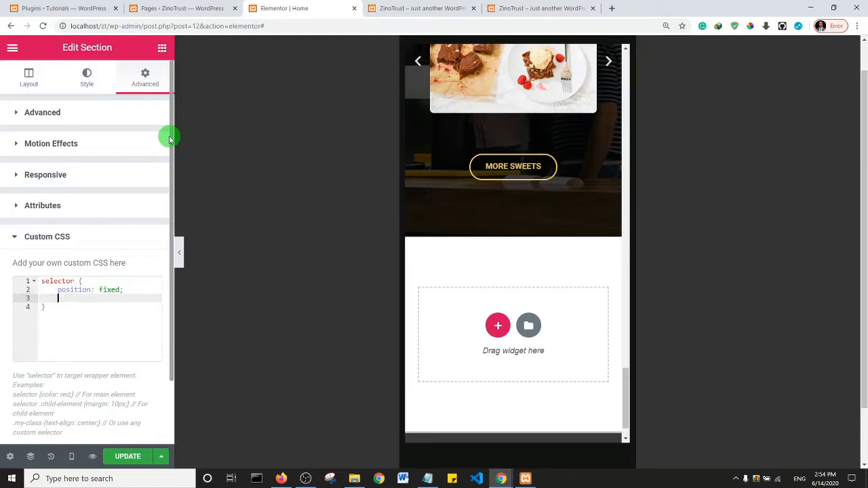
{"action": "type", "text": "bott"}
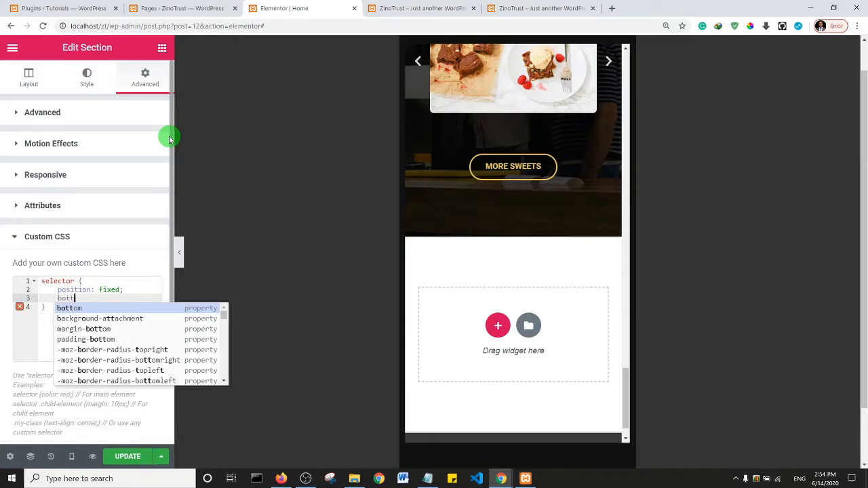
{"action": "key", "text": "Return"}
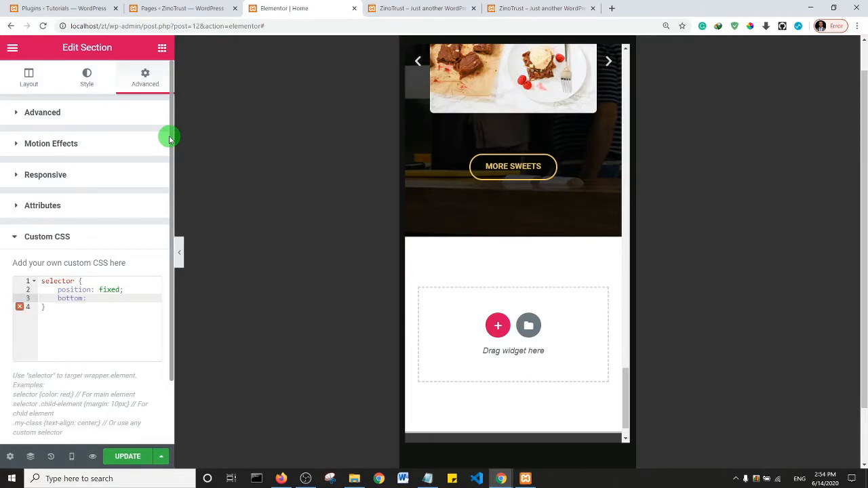
{"action": "type", "text": "0;"}
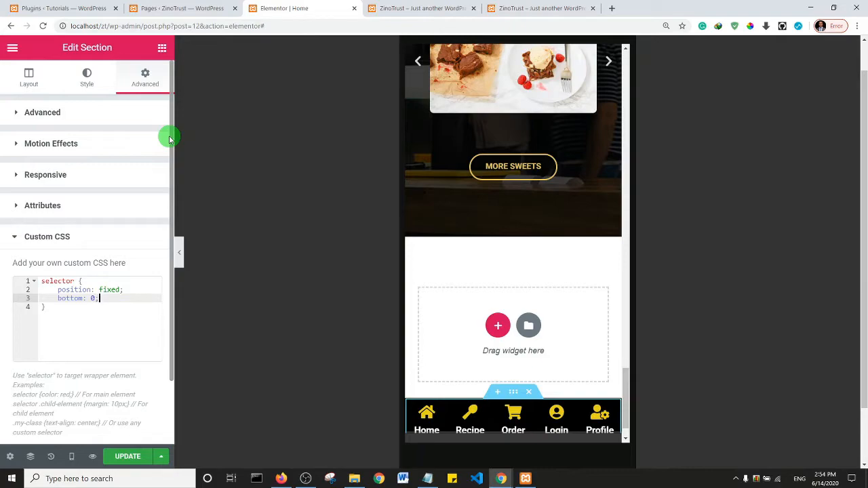
{"action": "scroll", "coordinate": [529, 267], "scroll_direction": "down", "scroll_amount": 2}
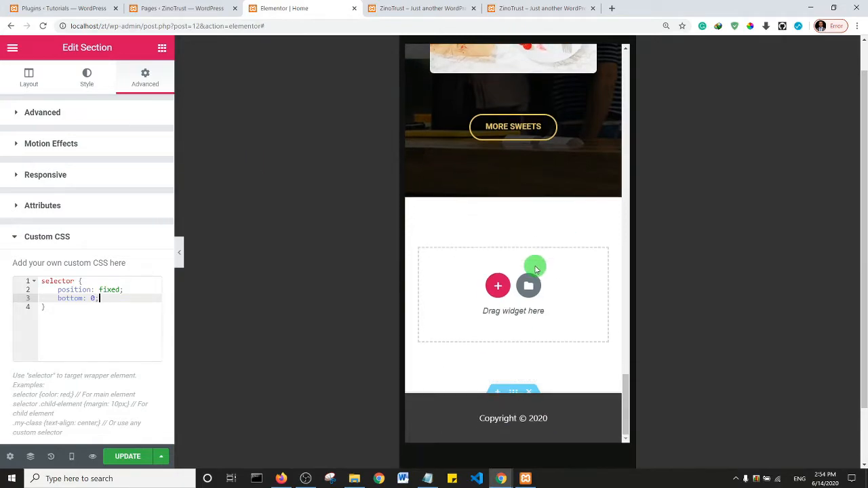
{"action": "scroll", "coordinate": [535, 265], "scroll_direction": "up", "scroll_amount": 5}
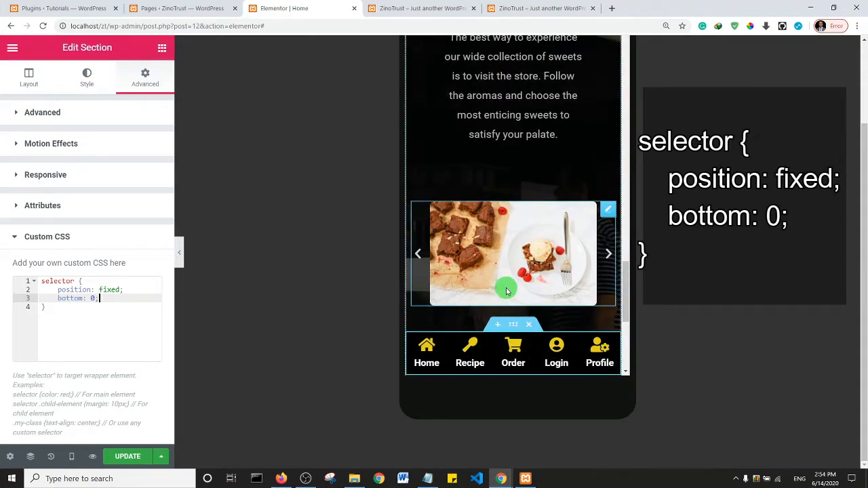
{"action": "scroll", "coordinate": [499, 183], "scroll_direction": "down", "scroll_amount": 5}
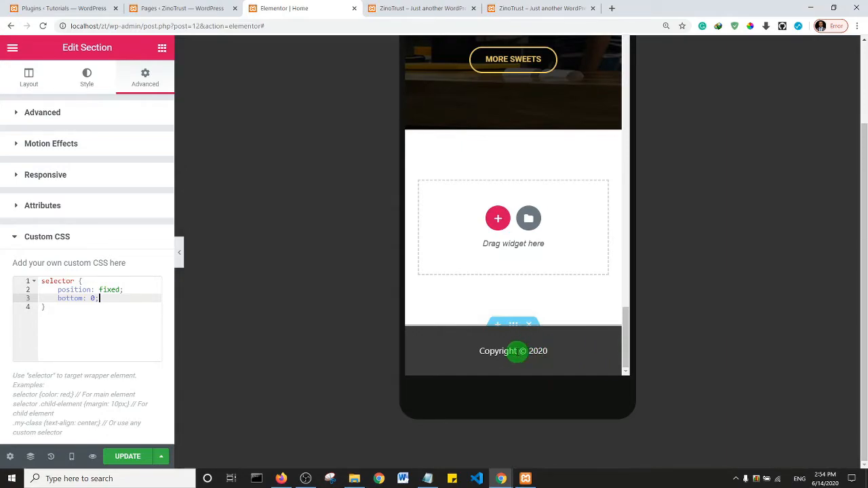
- Switch to the incognito browser window and examine how the Rotten Tomatoes bottom navigation bar behaves at the page footer
{"action": "mouse_move", "coordinate": [502, 476]}
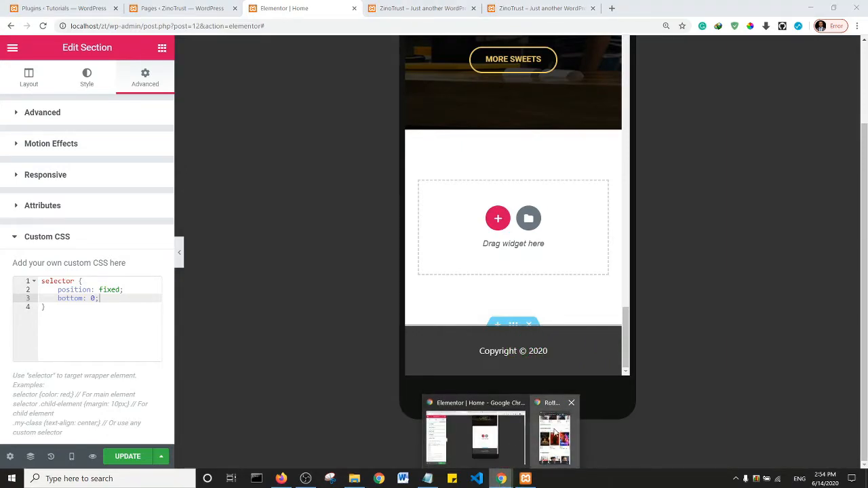
{"action": "left_click", "coordinate": [553, 429]}
{"action": "scroll", "coordinate": [413, 224], "scroll_direction": "down", "scroll_amount": 10}
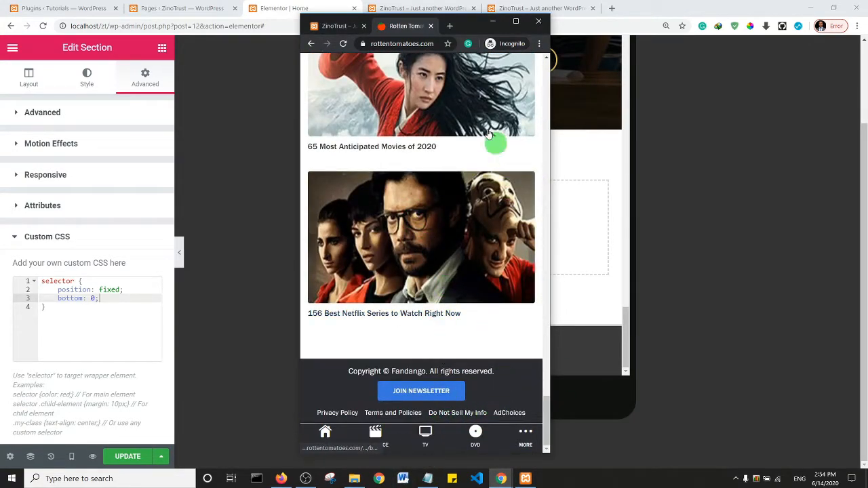
{"action": "left_click", "coordinate": [492, 21]}
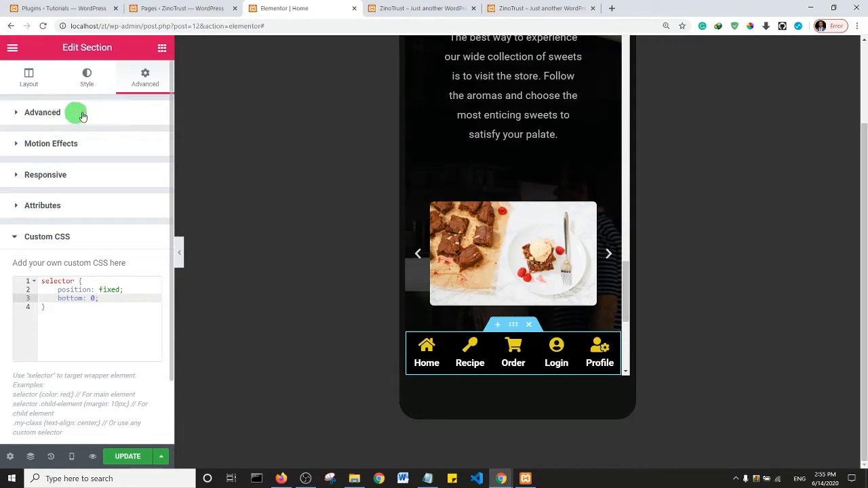
- Set the icon section's Z-Index to 99, check the bar over the footer, and update the page
{"action": "left_click", "coordinate": [37, 114]}
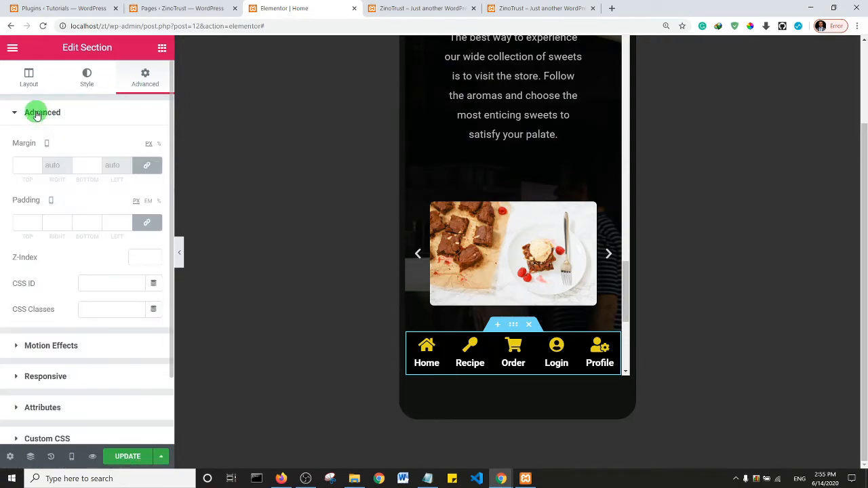
{"action": "left_click", "coordinate": [138, 253]}
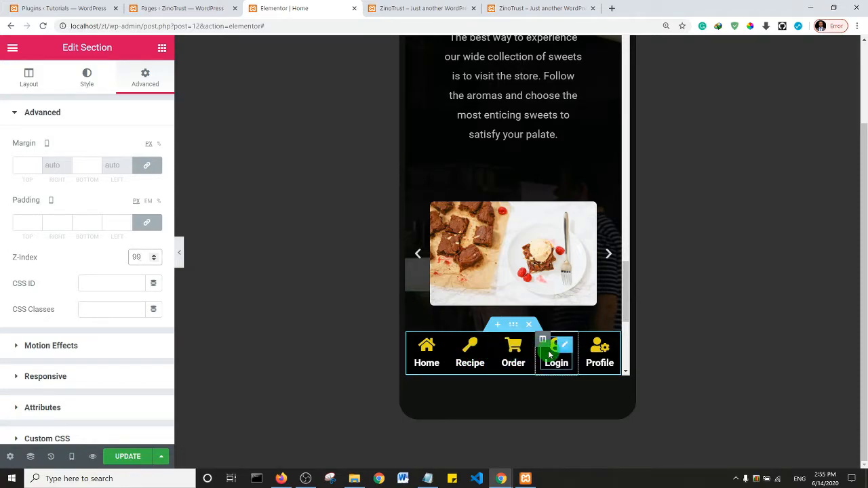
{"action": "scroll", "coordinate": [508, 238], "scroll_direction": "down", "scroll_amount": 5}
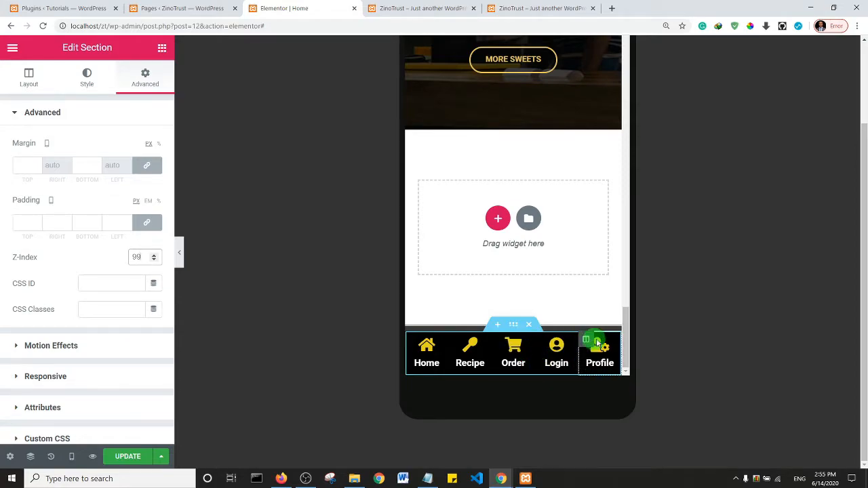
{"action": "left_click", "coordinate": [128, 456]}
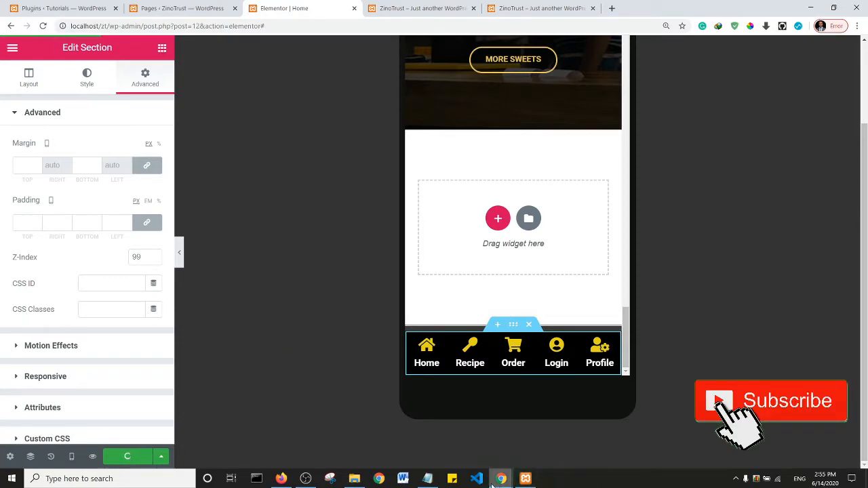
- Examine the bottom bar on the live ZinoTrust site in the incognito window, over the full page length and with the header menu expanded
{"action": "mouse_move", "coordinate": [500, 478]}
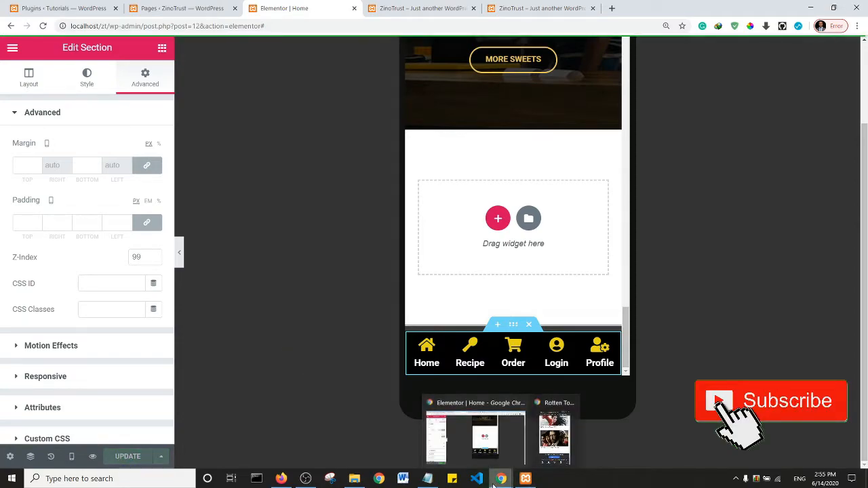
{"action": "left_click", "coordinate": [553, 434]}
{"action": "left_click", "coordinate": [319, 26]}
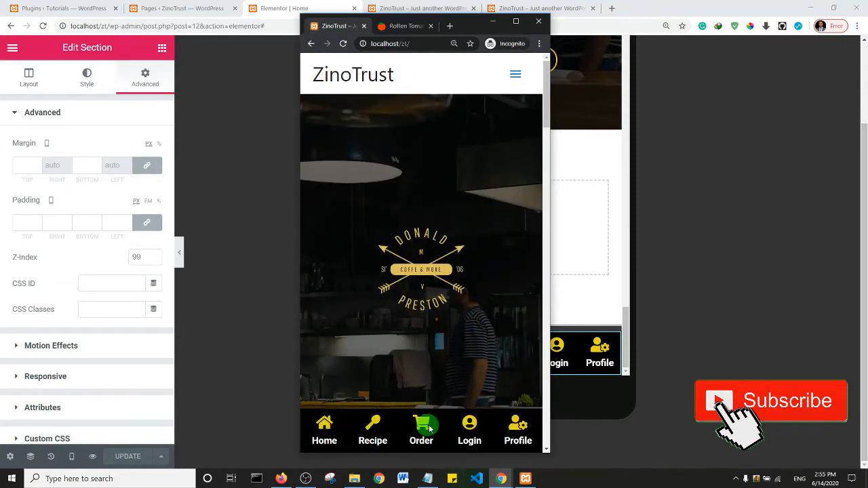
{"action": "scroll", "coordinate": [480, 373], "scroll_direction": "down", "scroll_amount": 4}
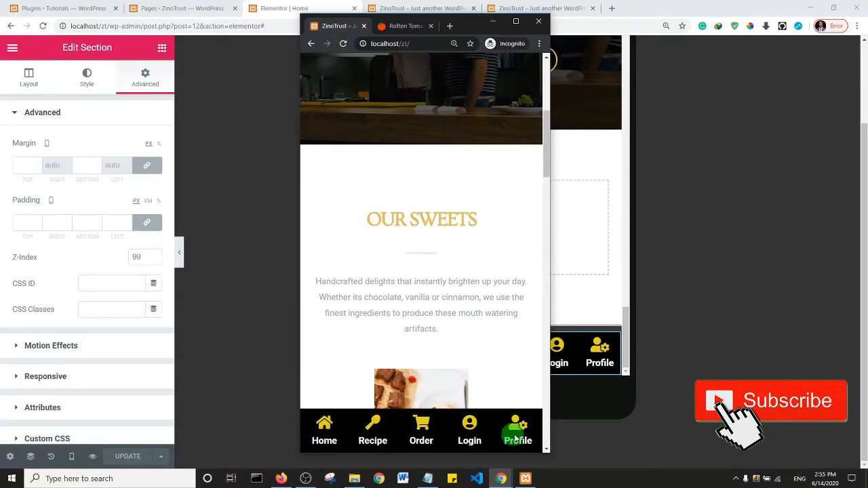
{"action": "scroll", "coordinate": [431, 364], "scroll_direction": "down", "scroll_amount": 5}
{"action": "scroll", "coordinate": [431, 364], "scroll_direction": "down", "scroll_amount": 10}
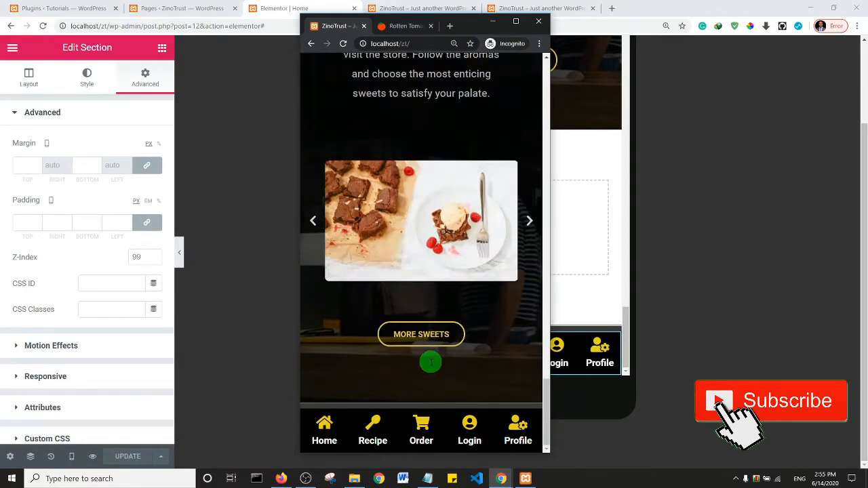
{"action": "scroll", "coordinate": [465, 362], "scroll_direction": "up", "scroll_amount": 3}
{"action": "scroll", "coordinate": [469, 366], "scroll_direction": "up", "scroll_amount": 10}
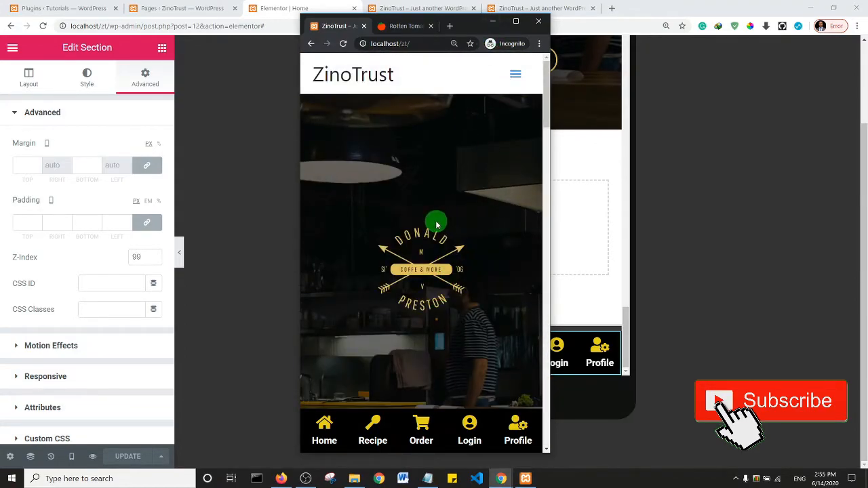
{"action": "left_click", "coordinate": [515, 74]}
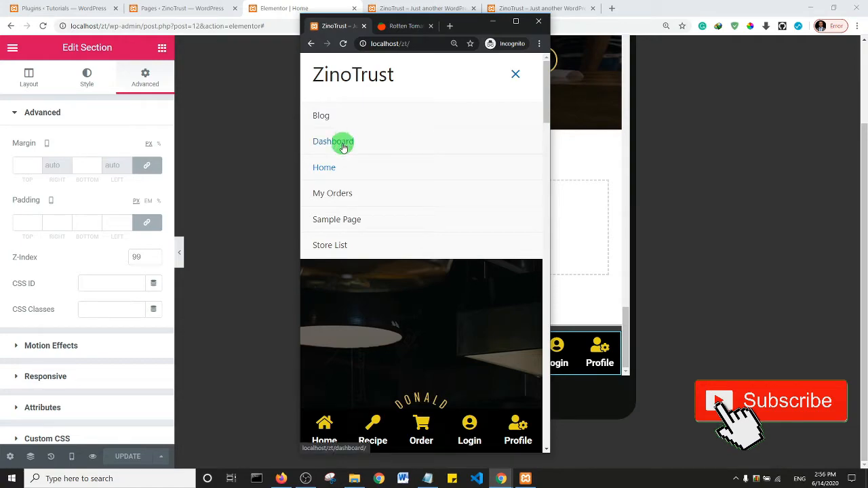
{"action": "left_click", "coordinate": [515, 74]}
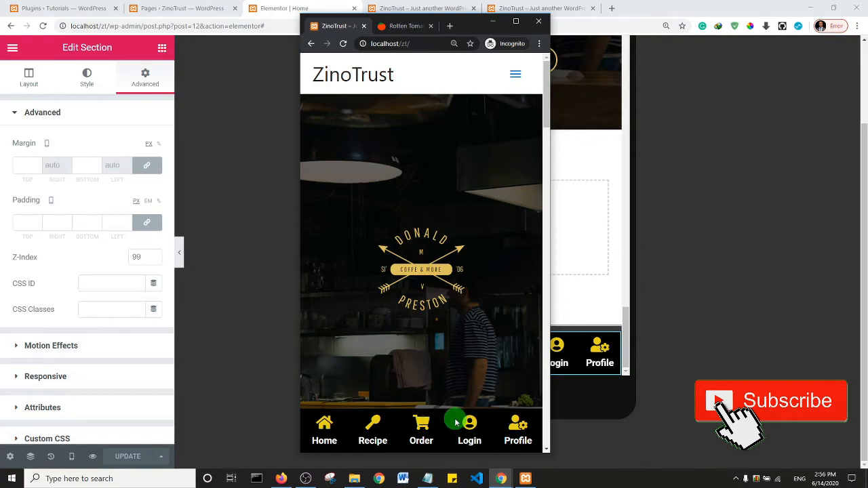
{"action": "left_click", "coordinate": [494, 21]}
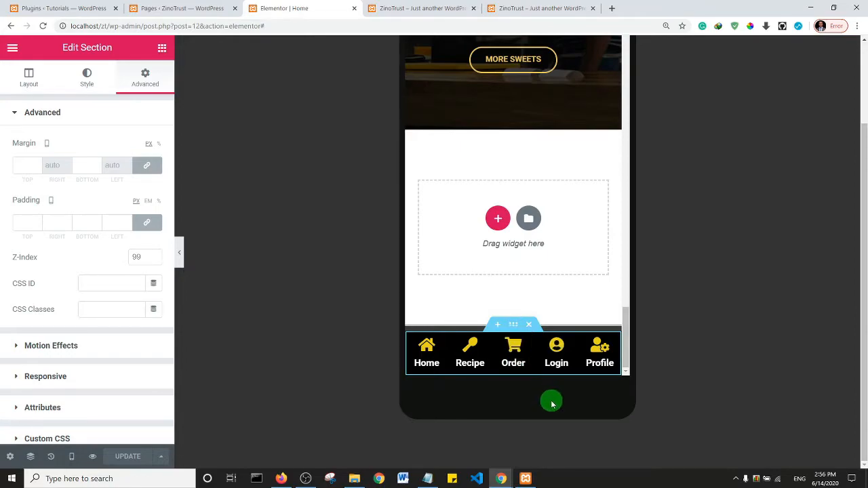
- Delete the black icon navigation section from the Home page
{"action": "left_click", "coordinate": [530, 327]}
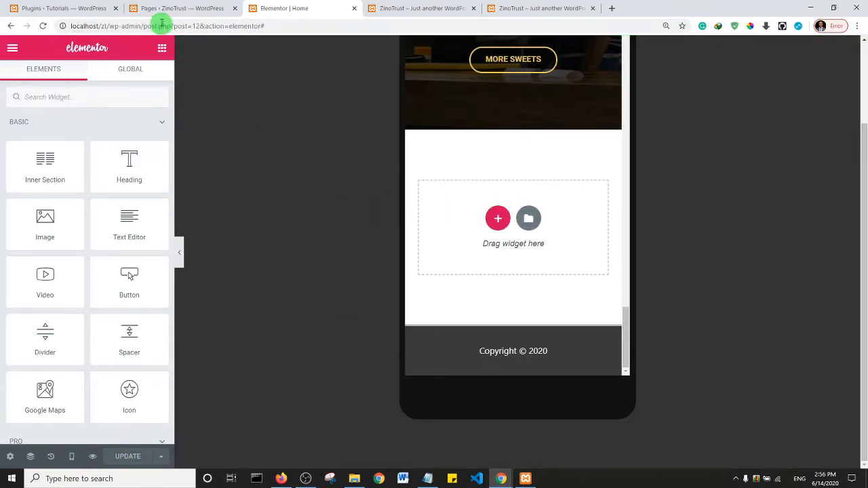
- Search the WordPress plugin directory for "Element kit", and install and activate the Elements kit Elementor addons plugin
{"action": "left_click", "coordinate": [183, 7]}
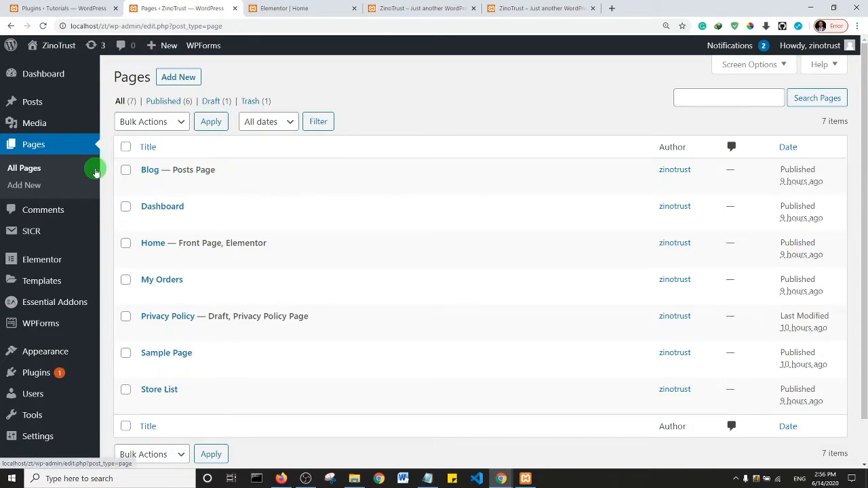
{"action": "scroll", "coordinate": [37, 258], "scroll_direction": "down", "scroll_amount": 2}
{"action": "mouse_move", "coordinate": [47, 324]}
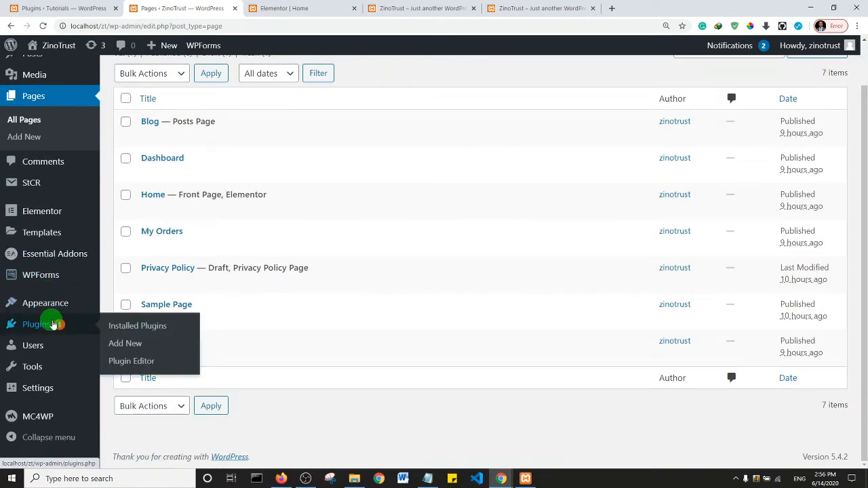
{"action": "left_click", "coordinate": [125, 343]}
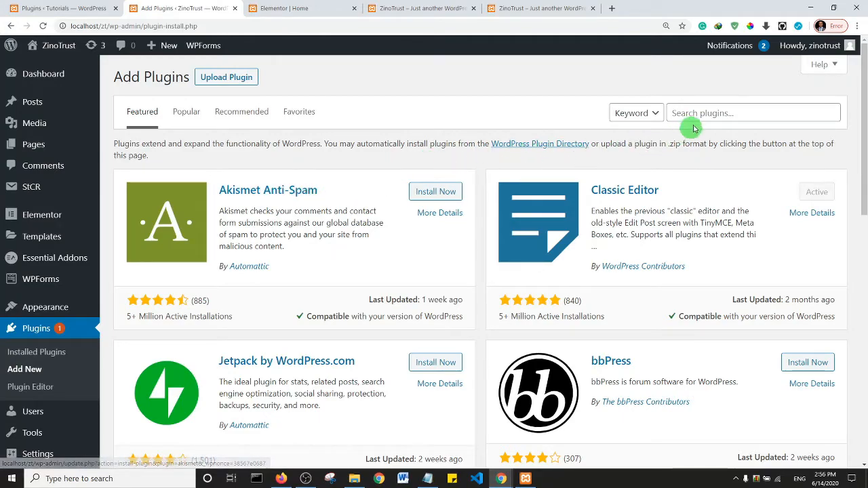
{"action": "left_click", "coordinate": [705, 113]}
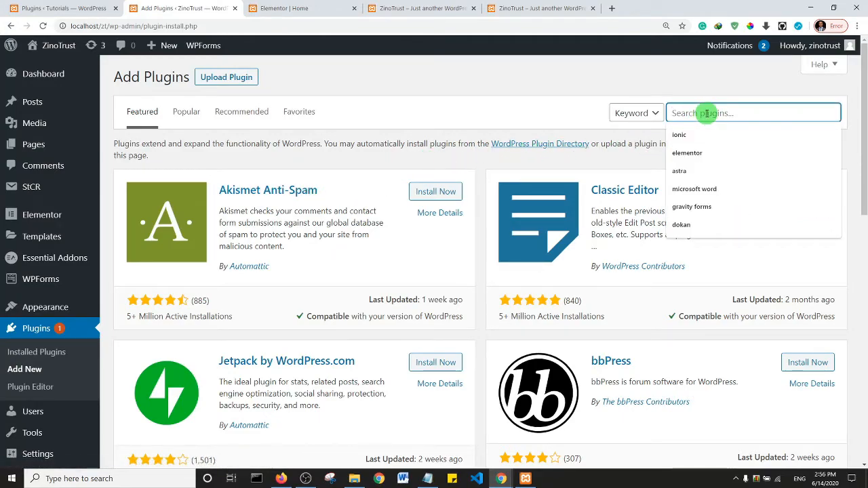
{"action": "type", "text": "Eleme"}
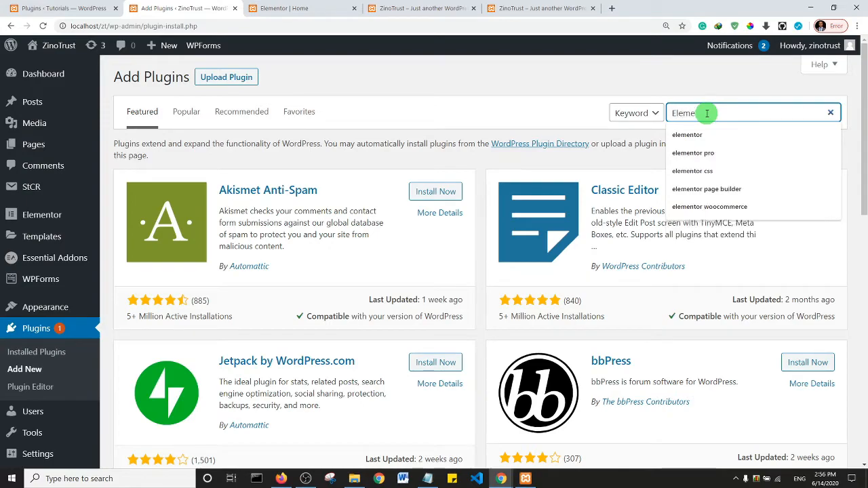
{"action": "type", "text": "nt kit"}
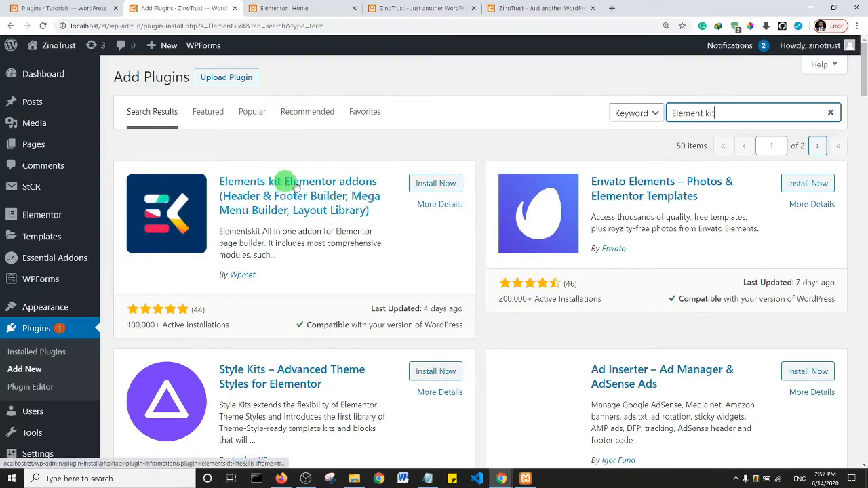
{"action": "left_click", "coordinate": [445, 188]}
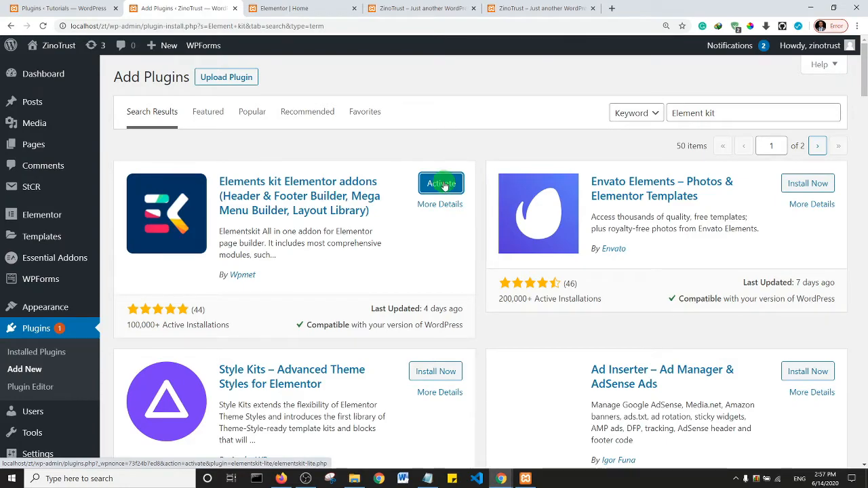
{"action": "left_click", "coordinate": [442, 183]}
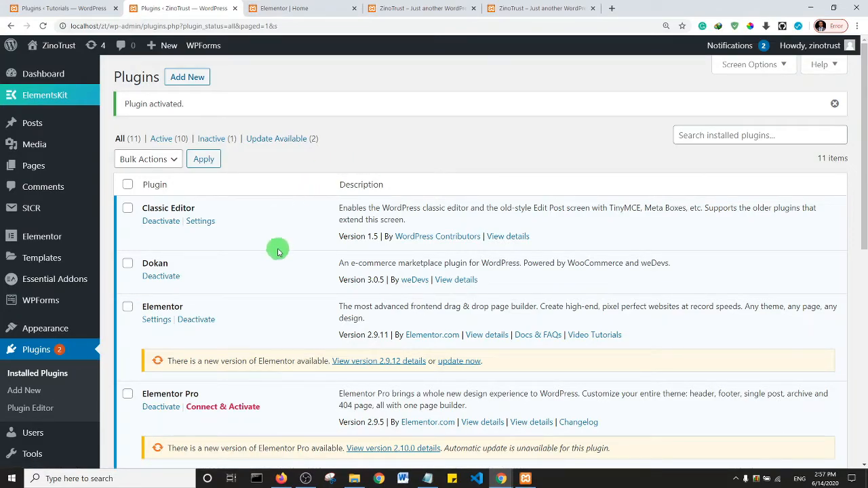
- Return to the Elementor editor and undo the section's removal by restoring the Z-Index edit state from the action history
{"action": "left_click", "coordinate": [322, 5]}
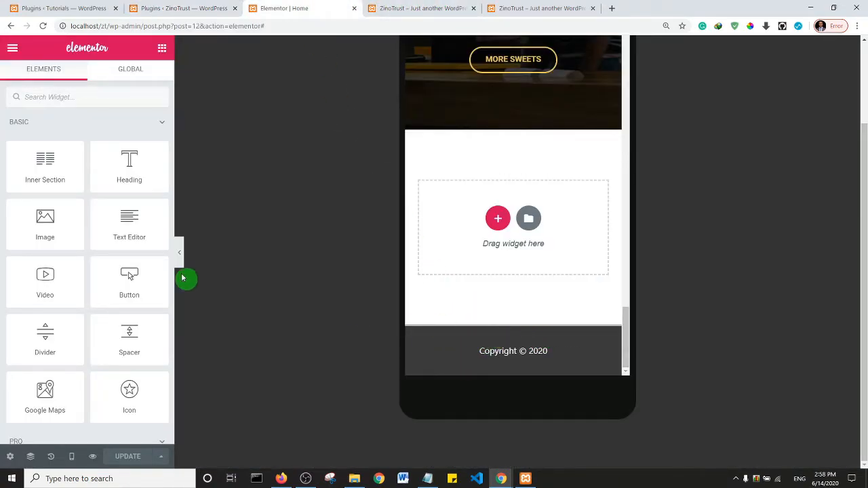
{"action": "left_click", "coordinate": [12, 48]}
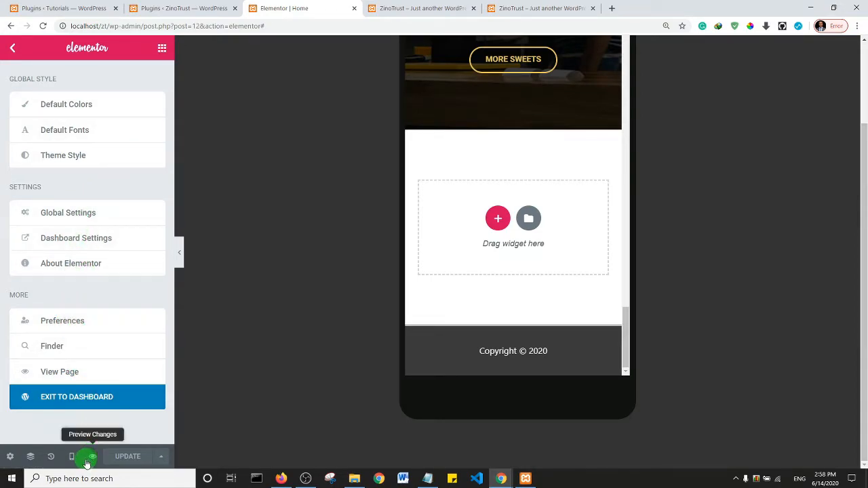
{"action": "left_click", "coordinate": [52, 457]}
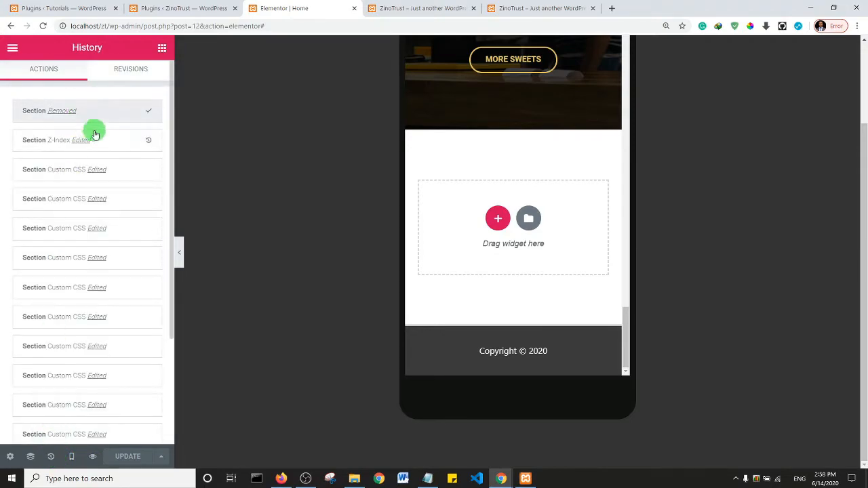
{"action": "left_click", "coordinate": [110, 141]}
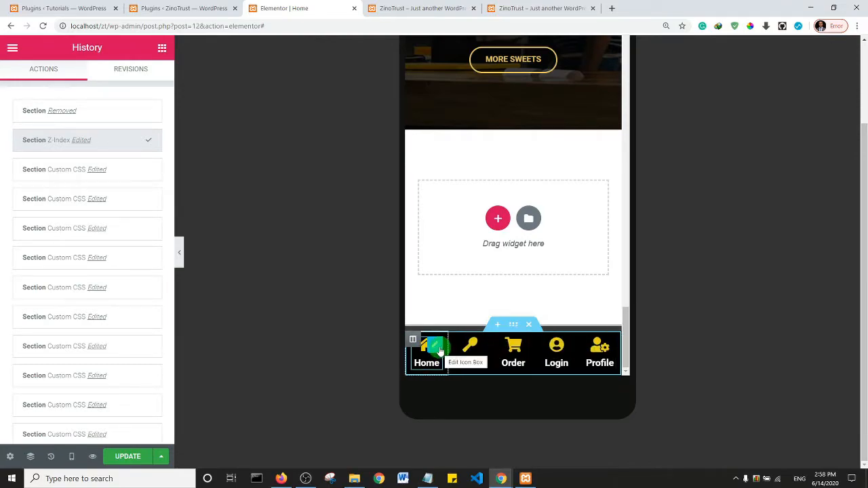
{"action": "left_click", "coordinate": [439, 349]}
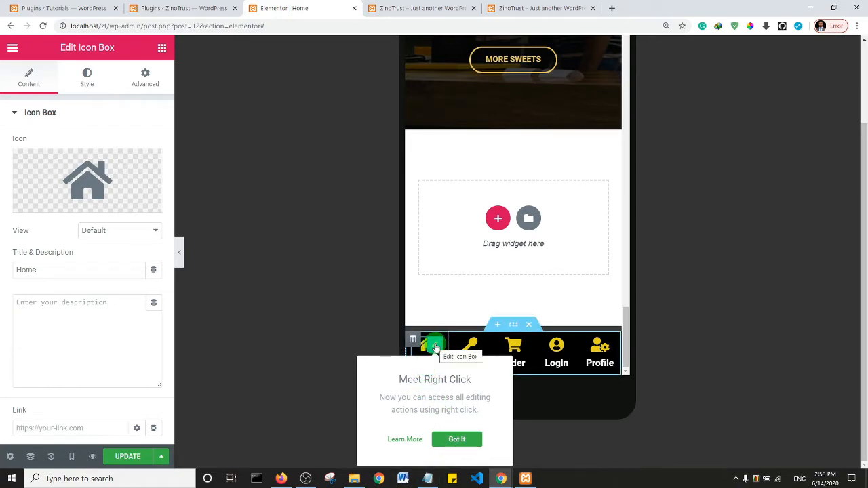
{"action": "left_click", "coordinate": [49, 425]}
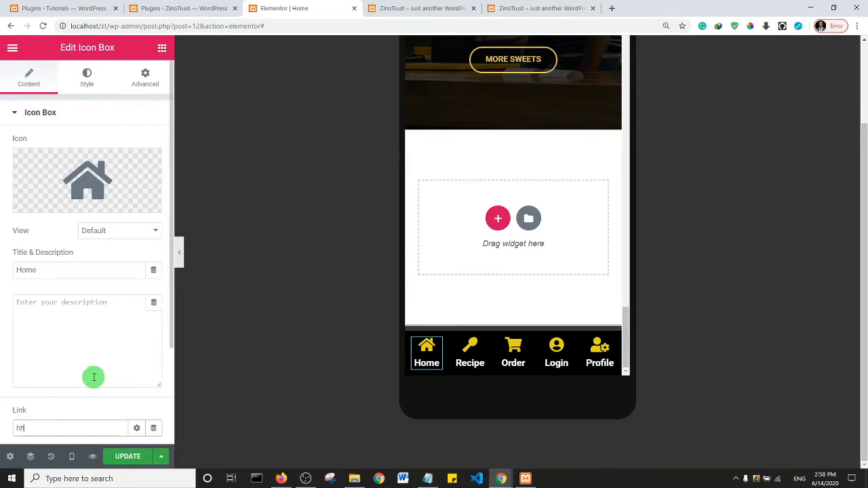
{"action": "type", "text": "http://google.com"}
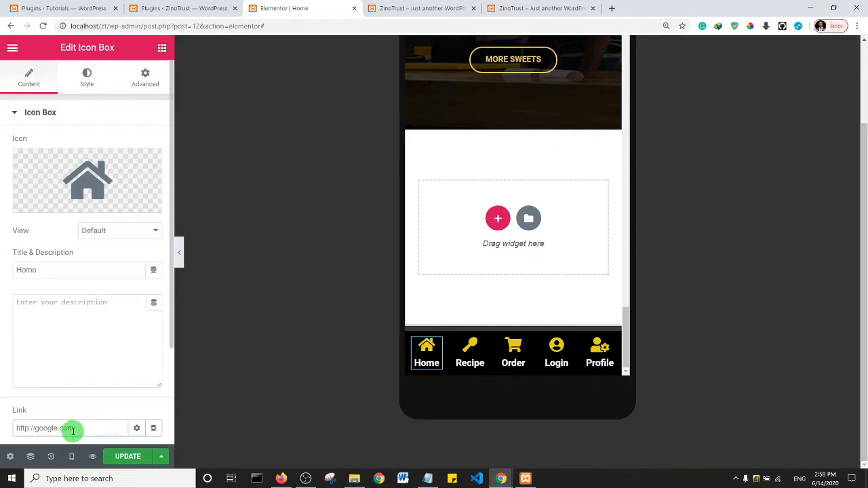
{"action": "left_click", "coordinate": [479, 337]}
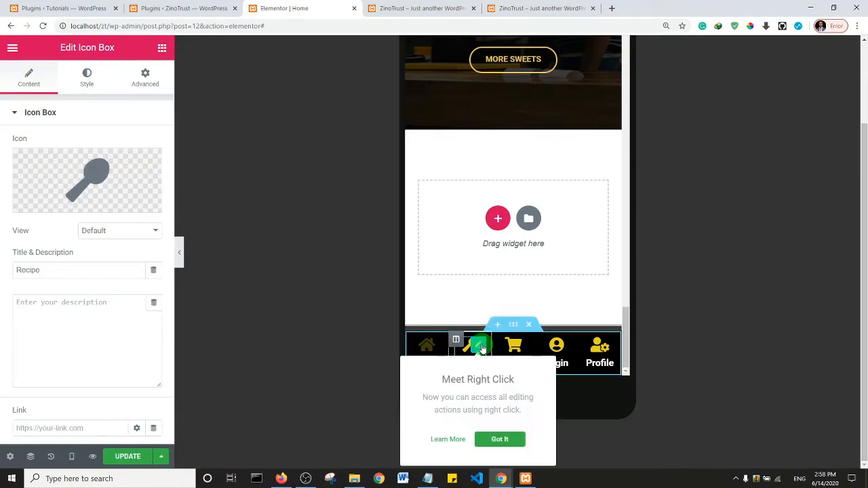
{"action": "left_click", "coordinate": [62, 427]}
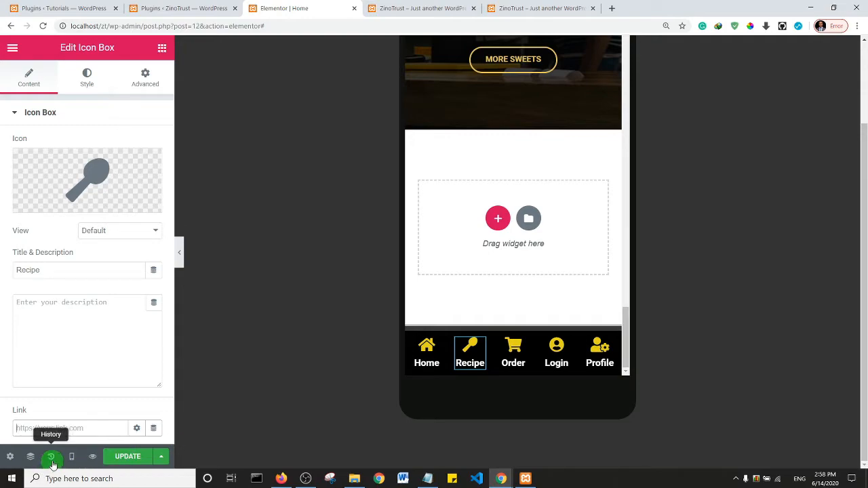
- In the WordPress dashboard, create and save an ElementsKit template titled "Mobile Footer" with the type Footer
{"action": "key", "text": "ctrl+shift+Tab"}
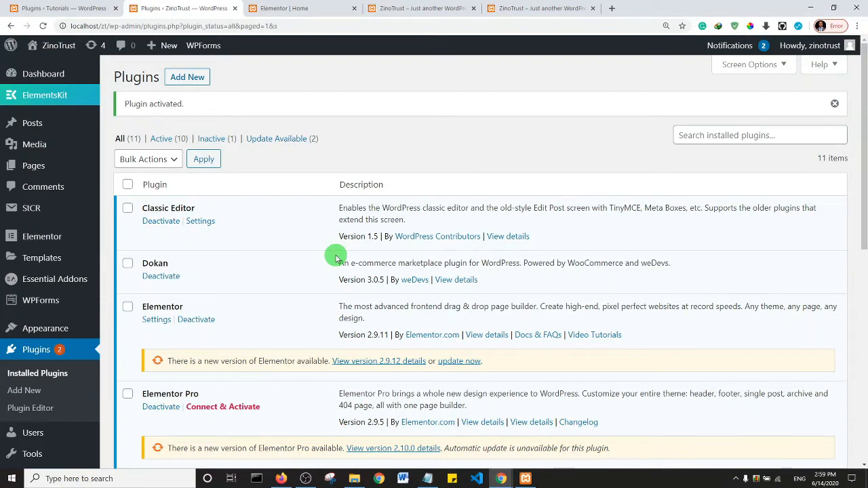
{"action": "mouse_move", "coordinate": [48, 98]}
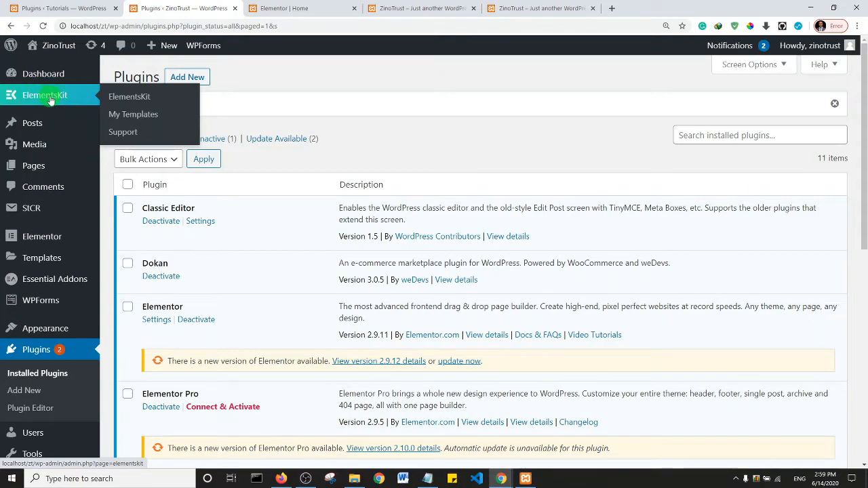
{"action": "left_click", "coordinate": [139, 117]}
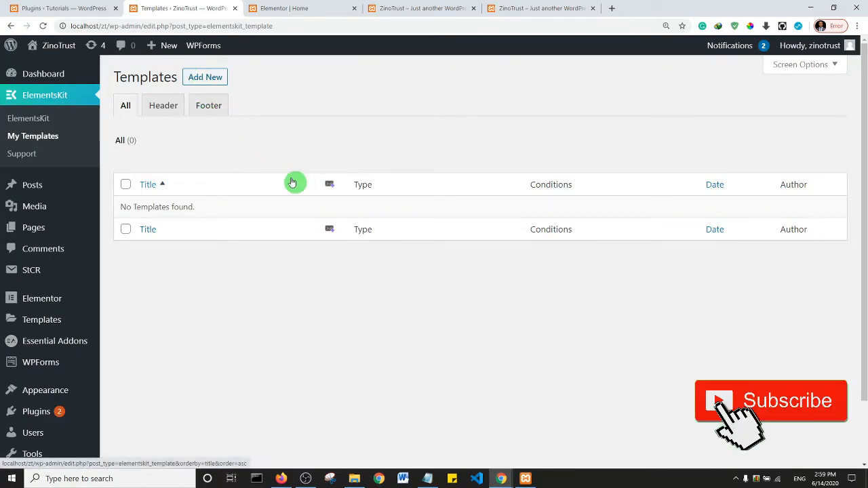
{"action": "left_click", "coordinate": [205, 77]}
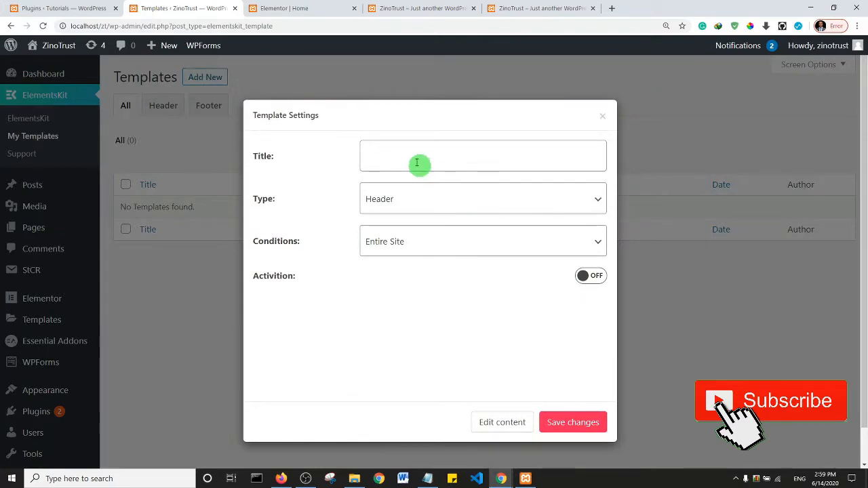
{"action": "left_click", "coordinate": [412, 154]}
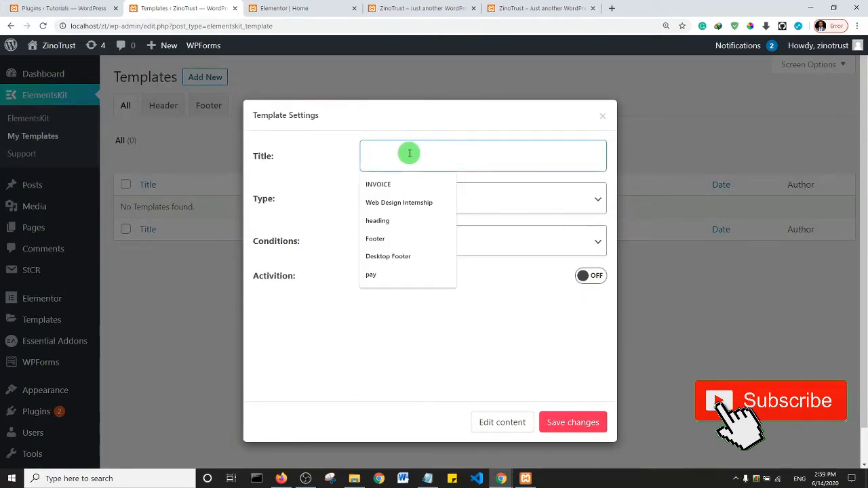
{"action": "type", "text": "Mob"}
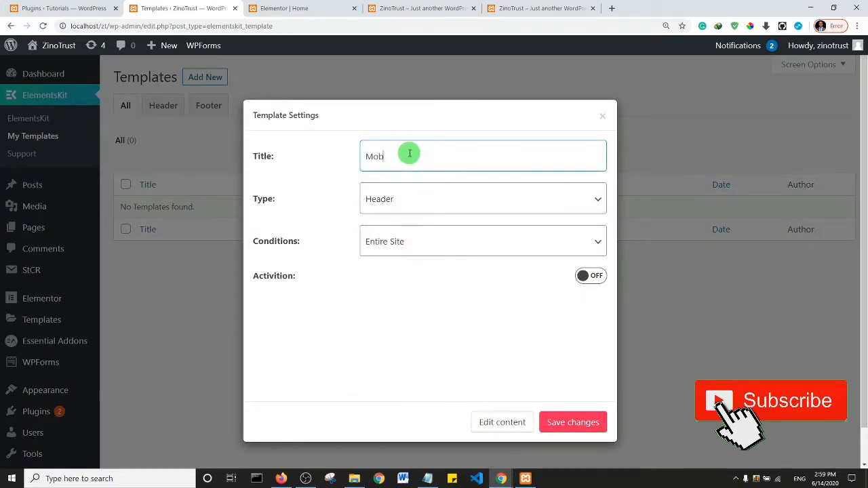
{"action": "type", "text": "ile Footer"}
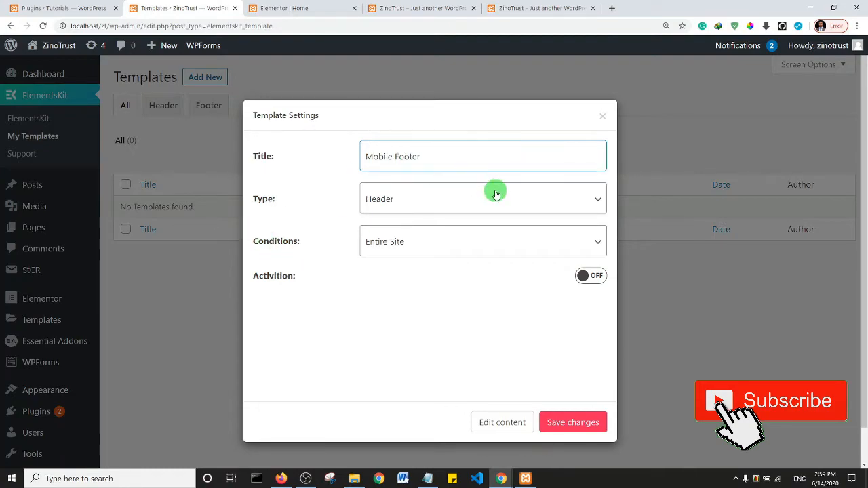
{"action": "left_click", "coordinate": [437, 198]}
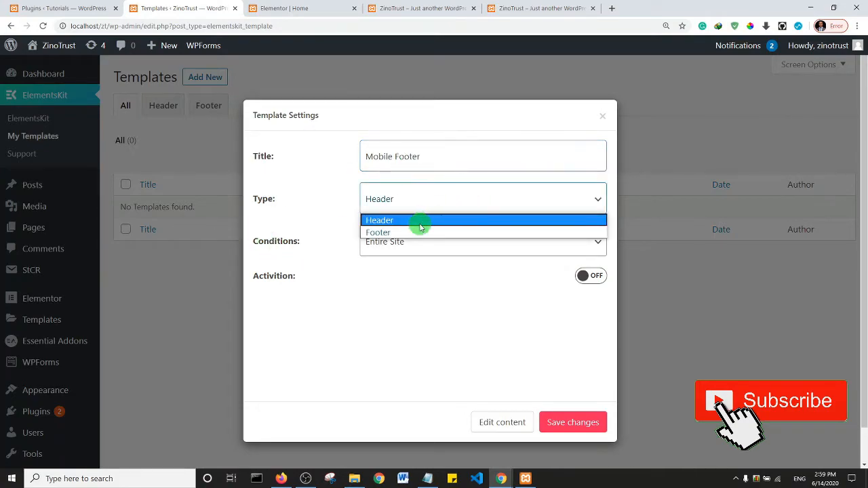
{"action": "left_click", "coordinate": [419, 232]}
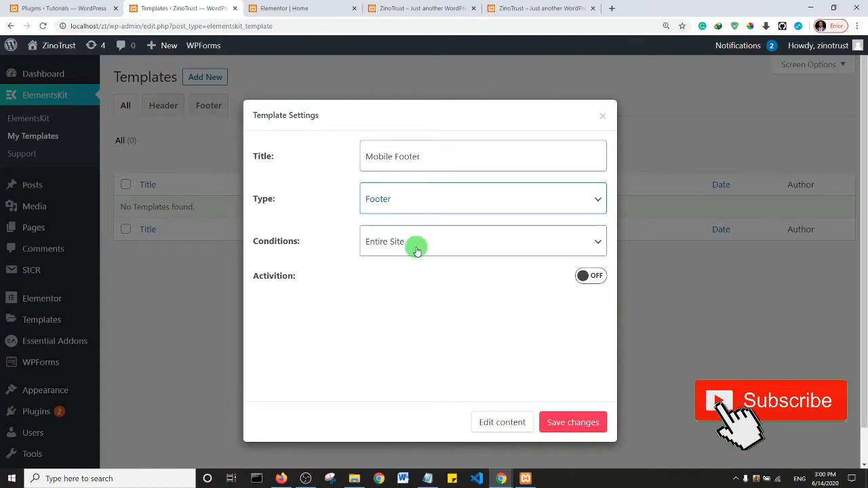
{"action": "left_click", "coordinate": [576, 425]}
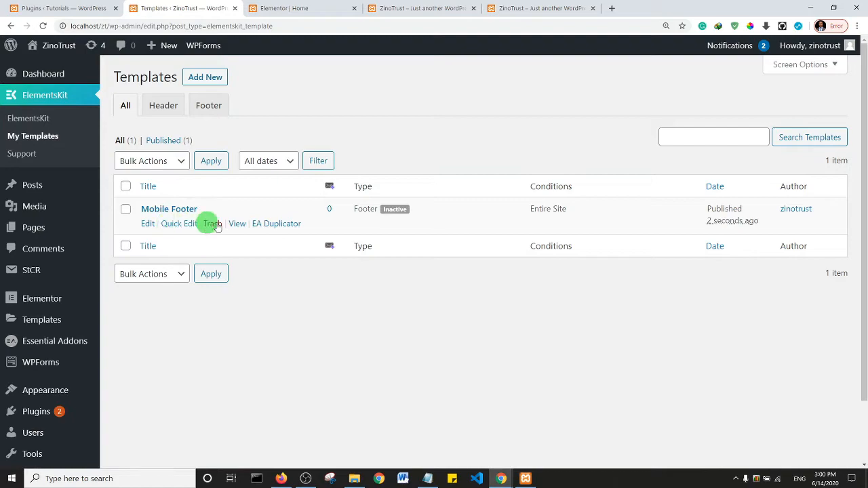
- Turn on activation in the Mobile Footer template's settings and open its content for editing
{"action": "left_click", "coordinate": [148, 226]}
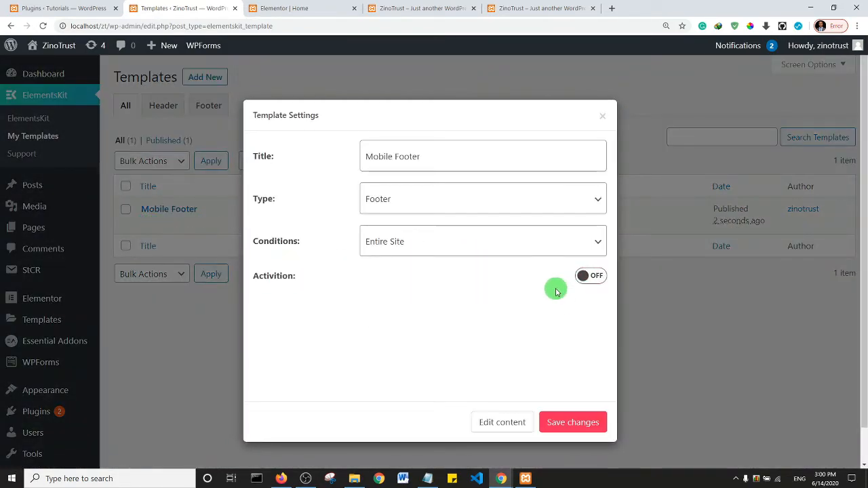
{"action": "left_click", "coordinate": [598, 278]}
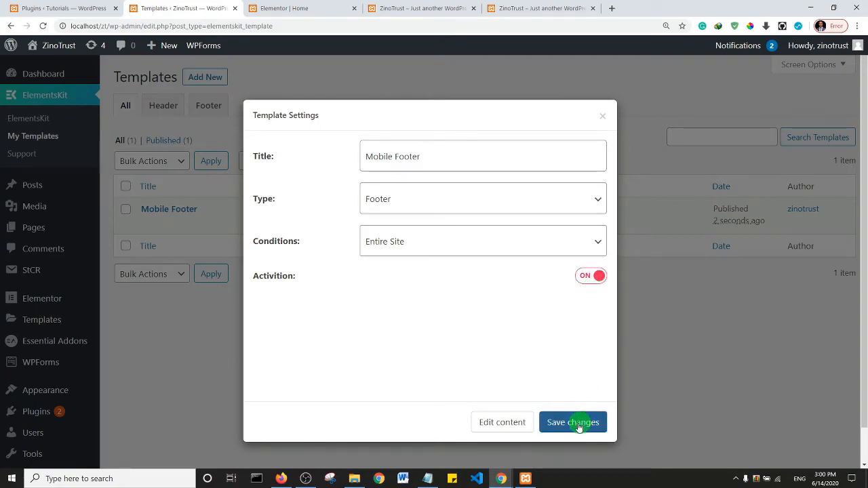
{"action": "left_click", "coordinate": [508, 426]}
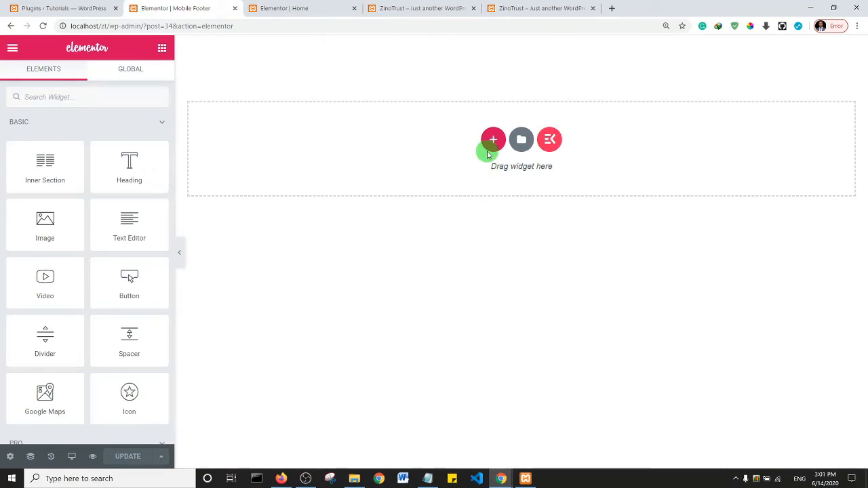
- Restore the removed icon navigation section on the Home page from the latest Icon Box Link edit in the history, and copy it
{"action": "left_click", "coordinate": [309, 6]}
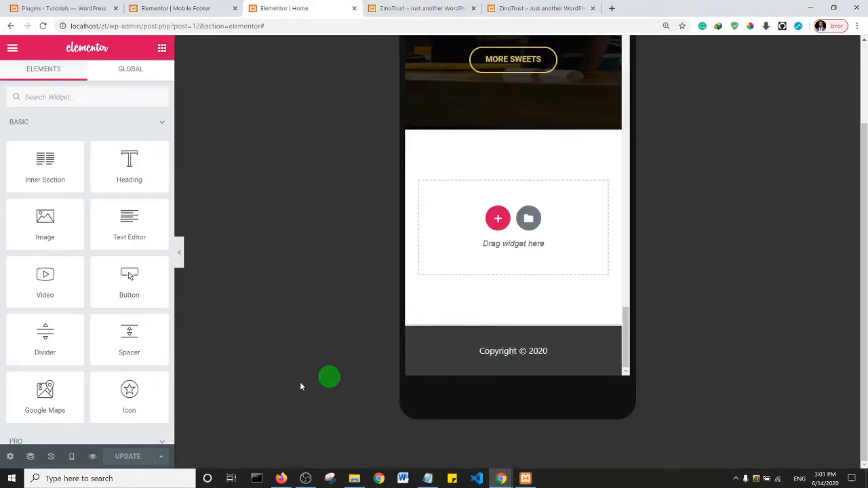
{"action": "left_click", "coordinate": [52, 458]}
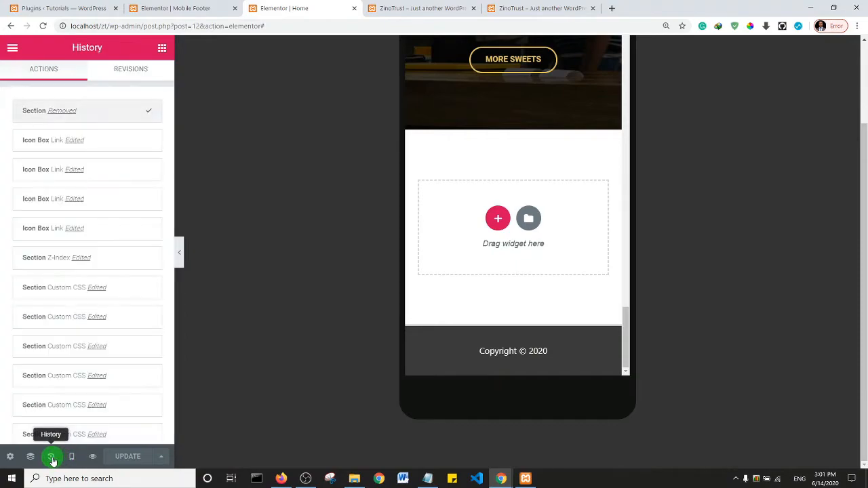
{"action": "left_click", "coordinate": [110, 145]}
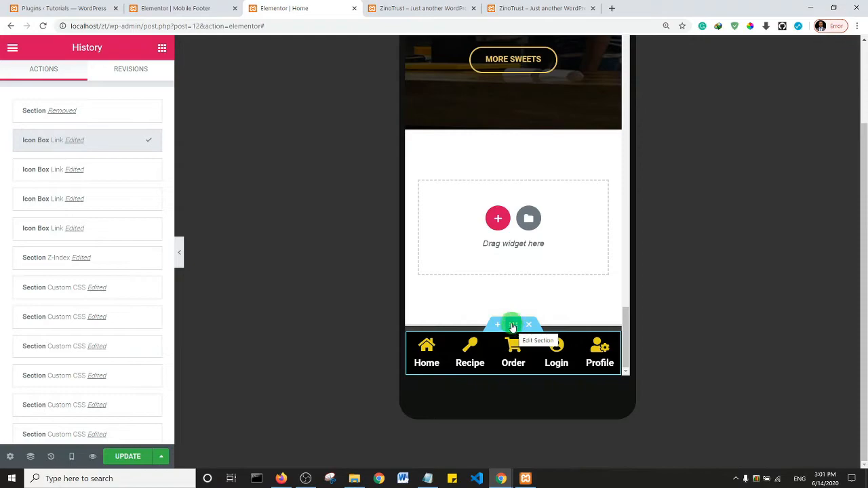
{"action": "right_click", "coordinate": [513, 327]}
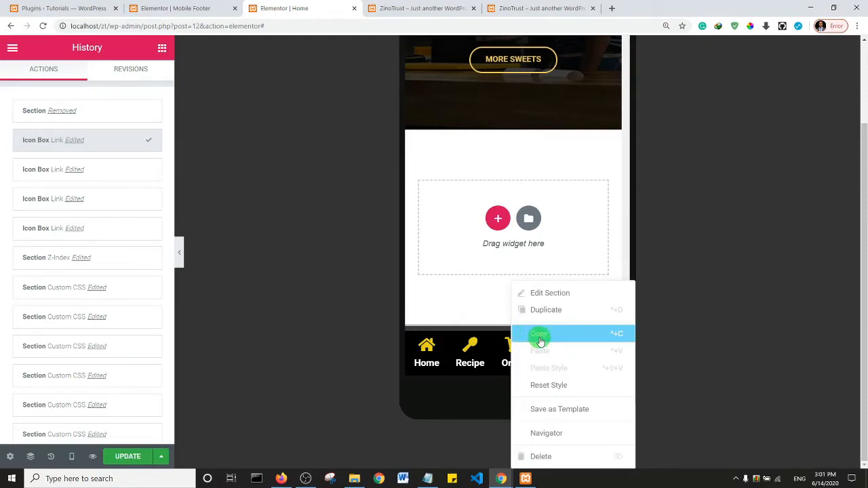
{"action": "left_click", "coordinate": [540, 341]}
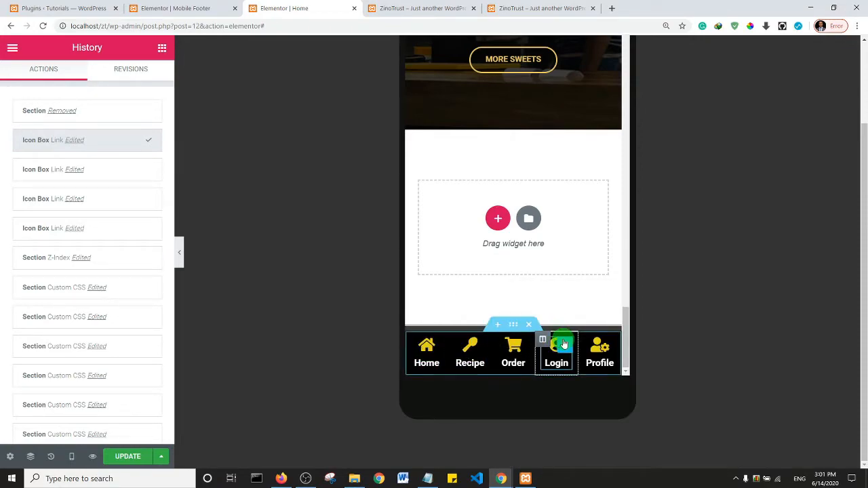
- Paste the copied icon navigation section into the empty Mobile Footer template
{"action": "left_click", "coordinate": [188, 7]}
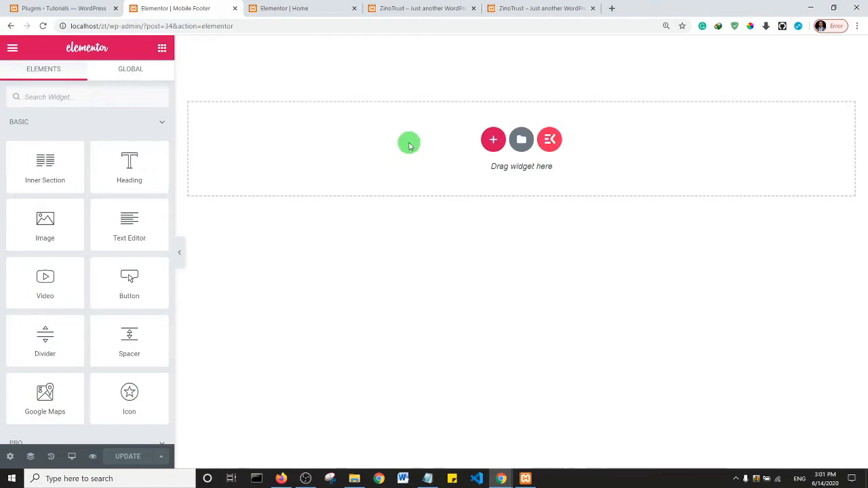
{"action": "right_click", "coordinate": [423, 147]}
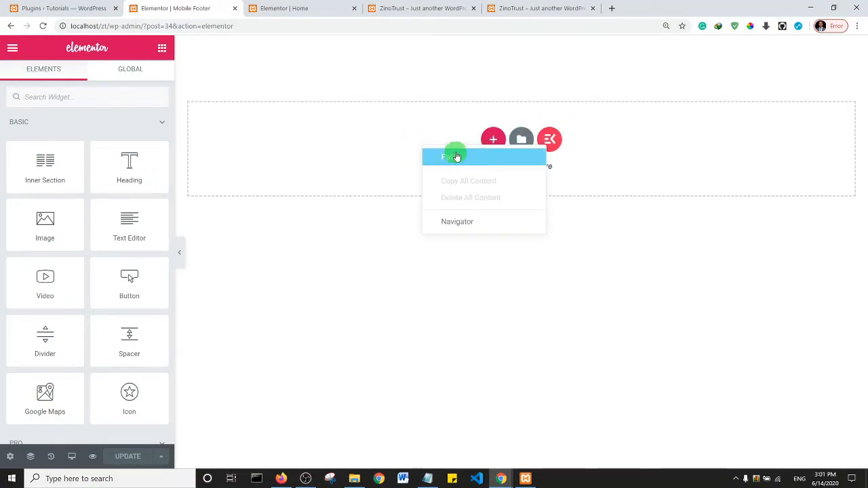
{"action": "left_click", "coordinate": [450, 158]}
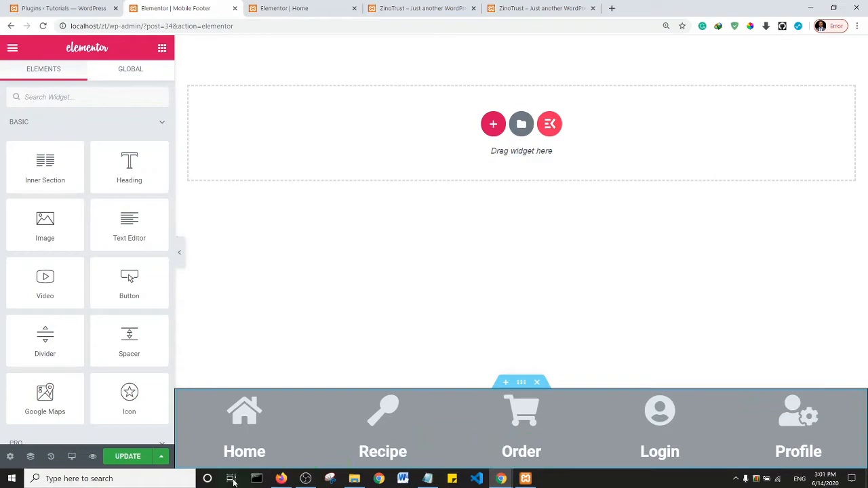
- Switch the Mobile Footer template to the Mobile preview and examine the pasted navigation bar
{"action": "left_click", "coordinate": [163, 459]}
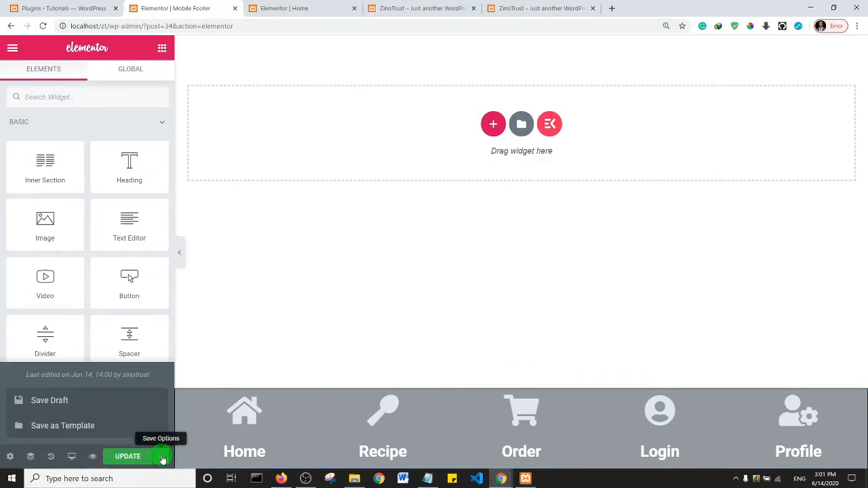
{"action": "left_click", "coordinate": [72, 458]}
{"action": "left_click", "coordinate": [72, 426]}
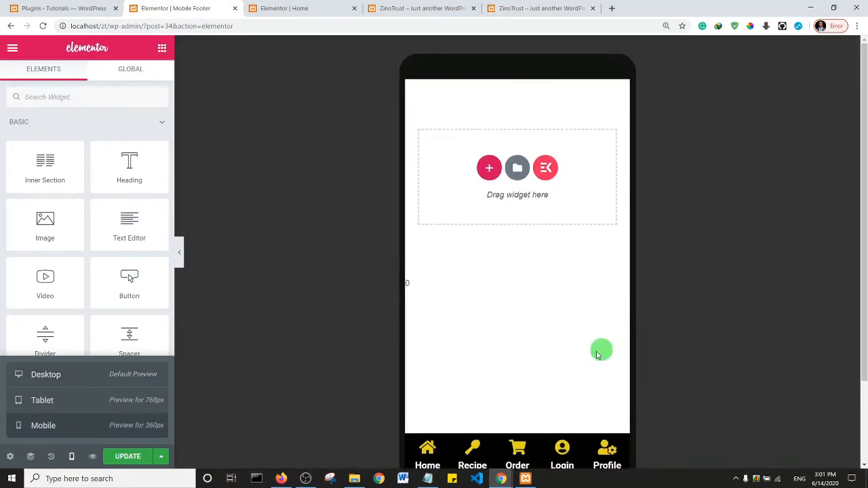
{"action": "scroll", "coordinate": [517, 279], "scroll_direction": "down", "scroll_amount": 1}
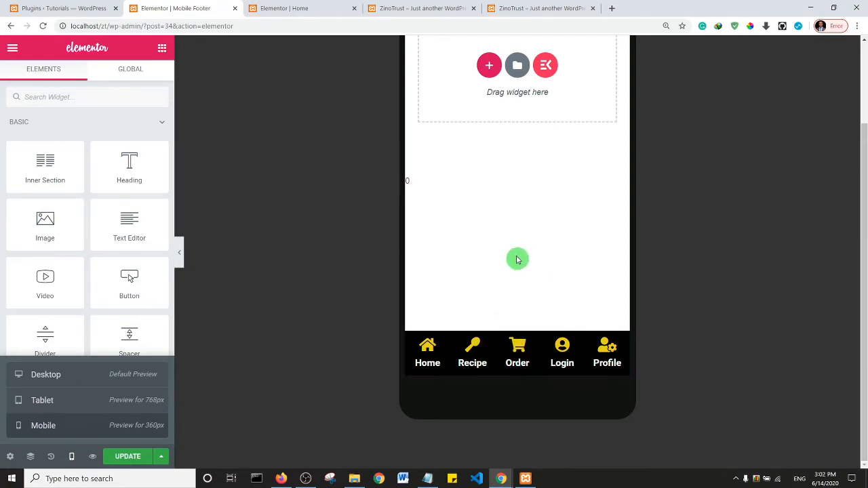
{"action": "scroll", "coordinate": [508, 233], "scroll_direction": "up", "scroll_amount": 2}
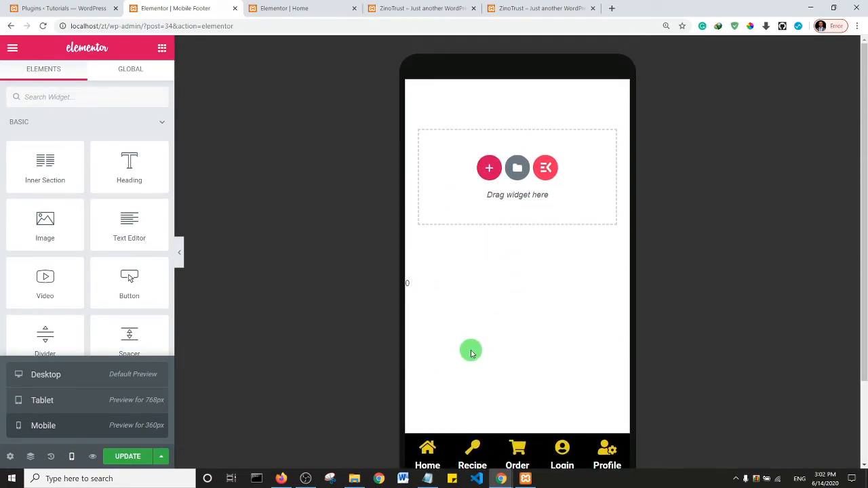
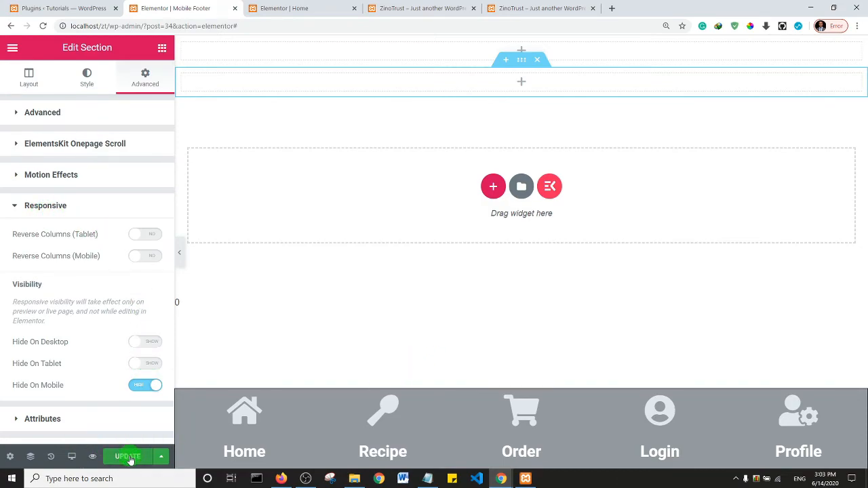
- Delete the lower empty section and the column of the remaining empty section, and update the Mobile Footer template
{"action": "left_click", "coordinate": [537, 63]}
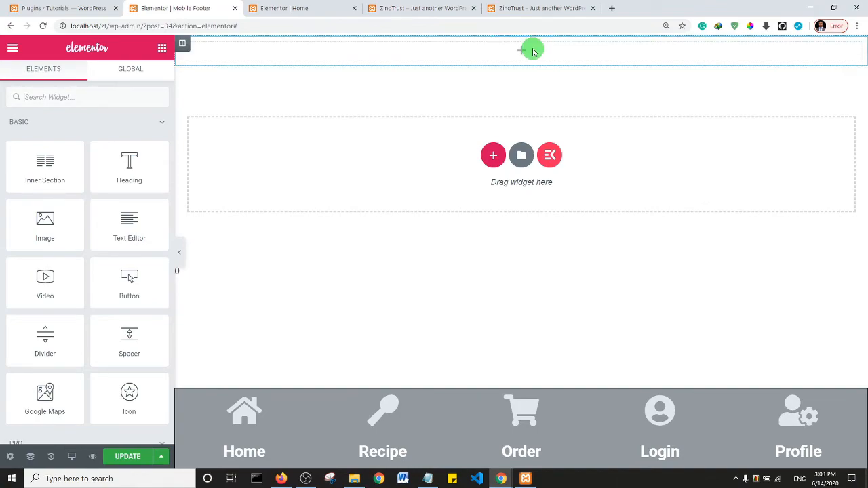
{"action": "right_click", "coordinate": [409, 49]}
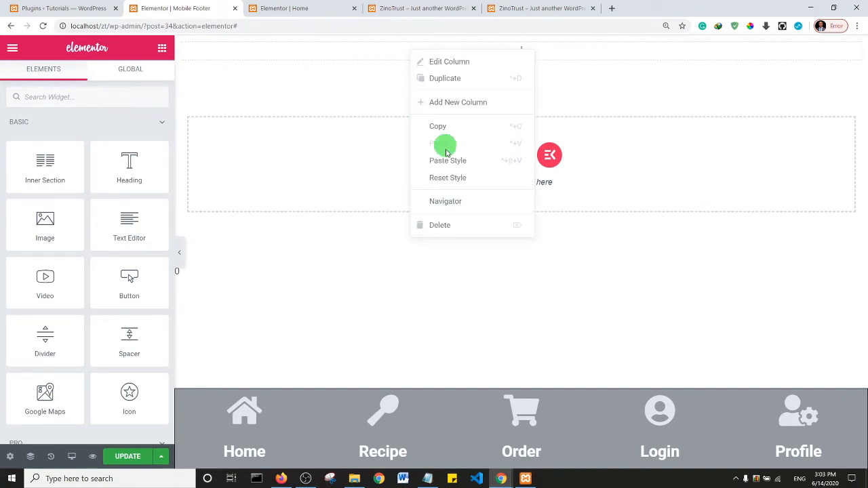
{"action": "left_click", "coordinate": [451, 226]}
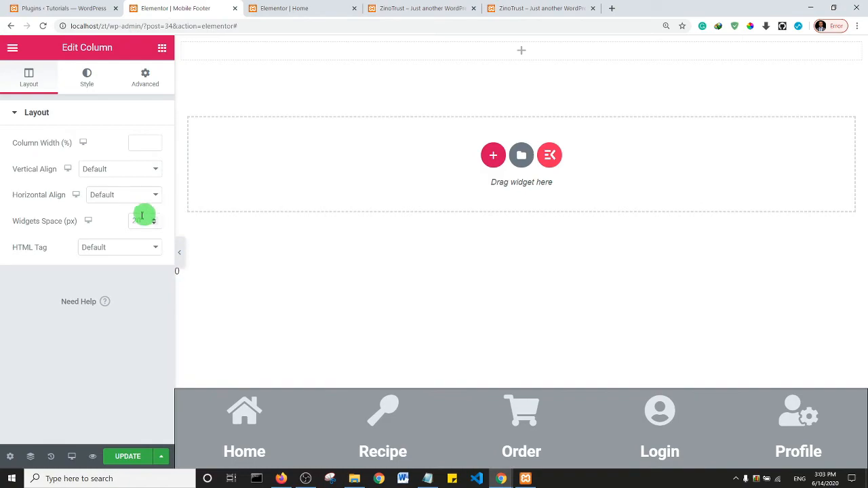
{"action": "left_click", "coordinate": [130, 457]}
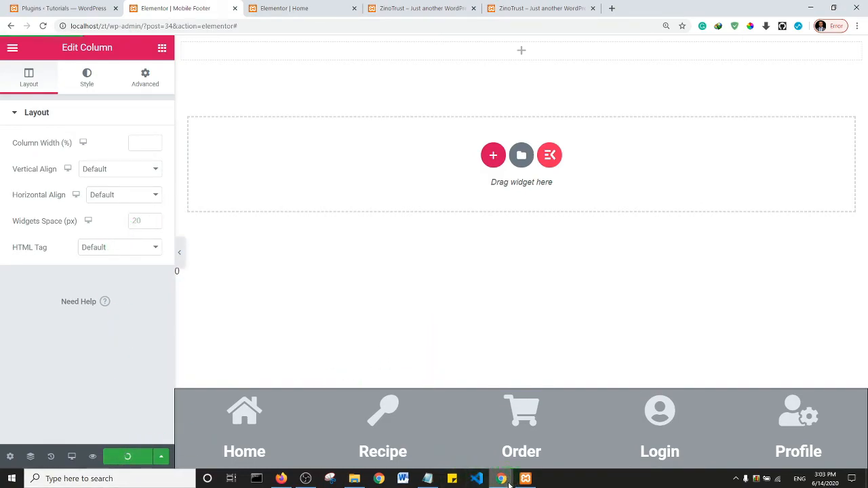
- Examine the bottom navigation bar on the Home and Blog pages in the phone-sized incognito window
{"action": "mouse_move", "coordinate": [508, 485]}
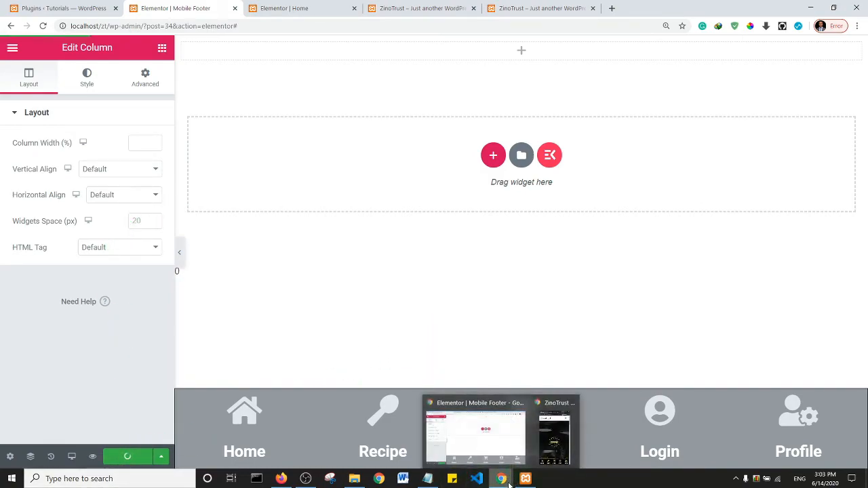
{"action": "left_click", "coordinate": [549, 449]}
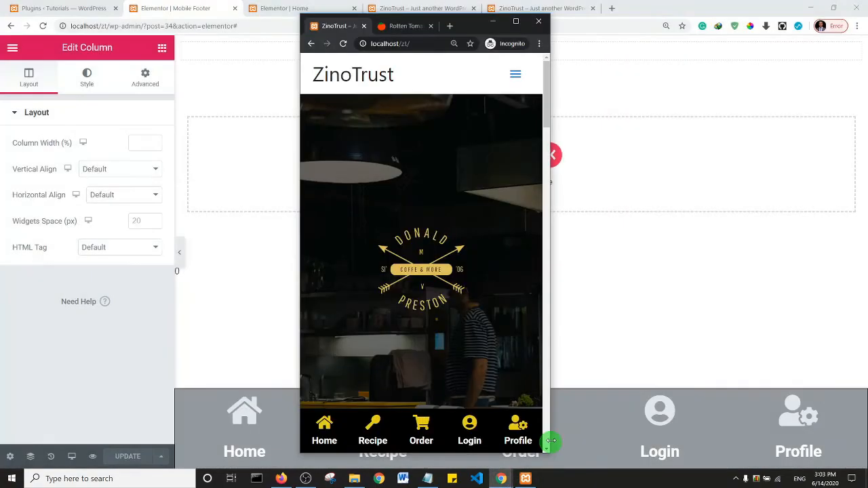
{"action": "left_click", "coordinate": [352, 85]}
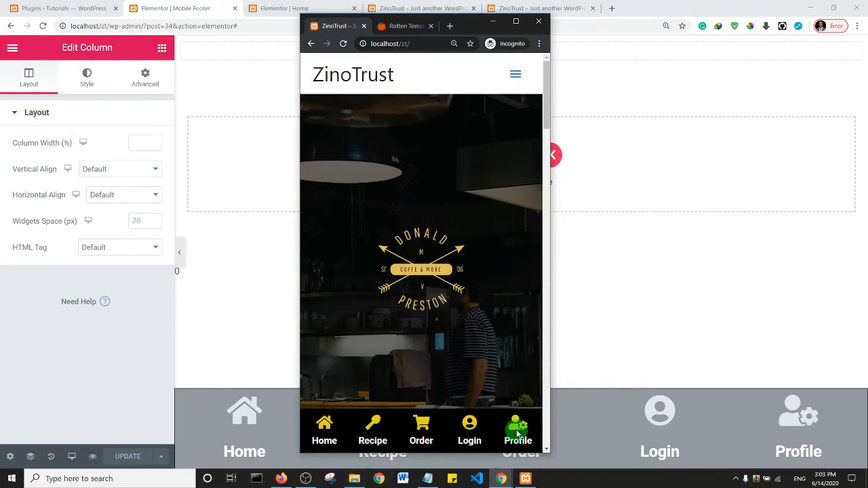
{"action": "scroll", "coordinate": [409, 244], "scroll_direction": "down", "scroll_amount": 10}
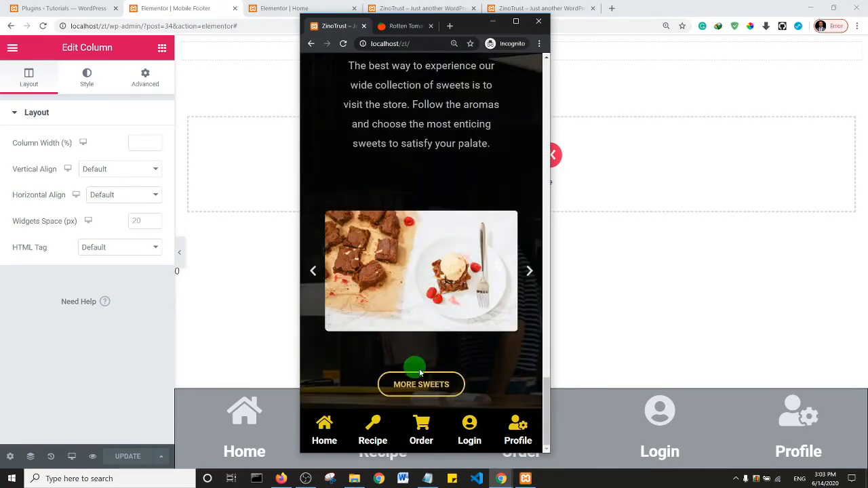
{"action": "left_click", "coordinate": [324, 438]}
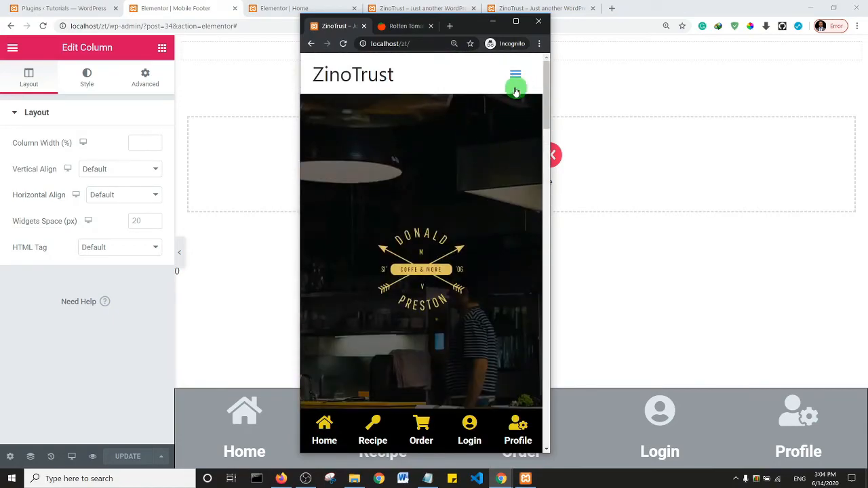
{"action": "left_click", "coordinate": [516, 76]}
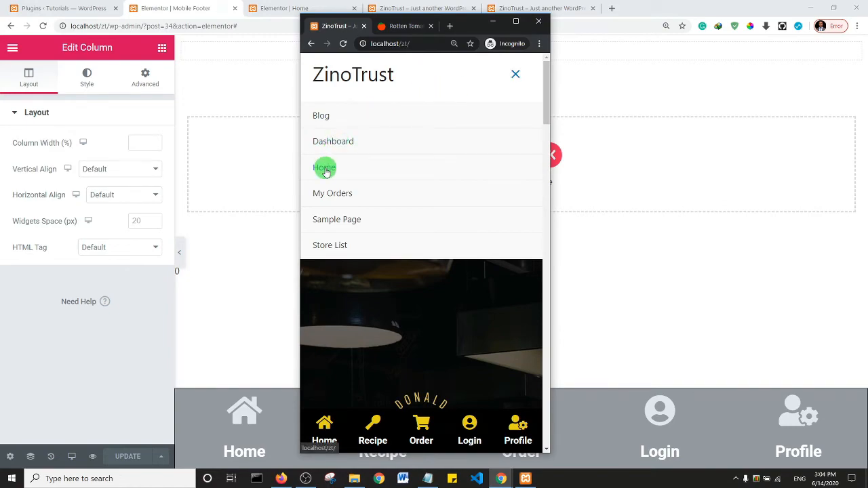
{"action": "left_click", "coordinate": [323, 117]}
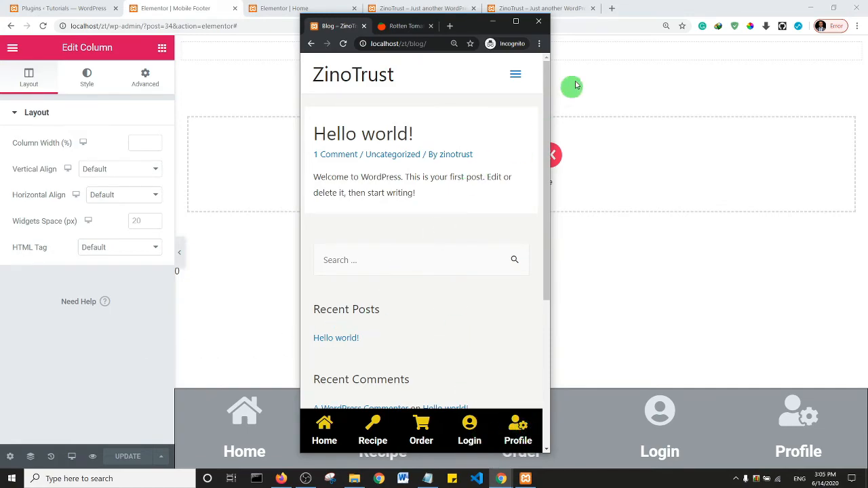
- Examine the Blog page's footer area at full desktop width, restore the phone-sized window and return to the Mobile Footer editor
{"action": "left_click", "coordinate": [516, 25]}
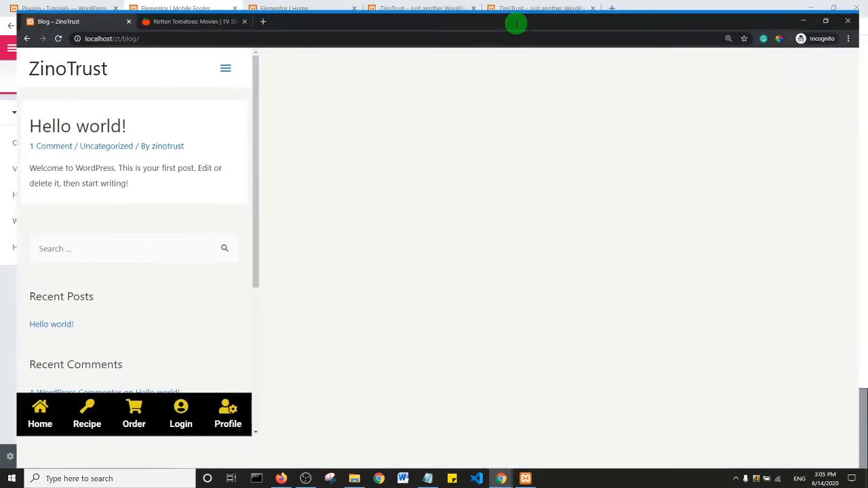
{"action": "scroll", "coordinate": [405, 279], "scroll_direction": "down", "scroll_amount": 3}
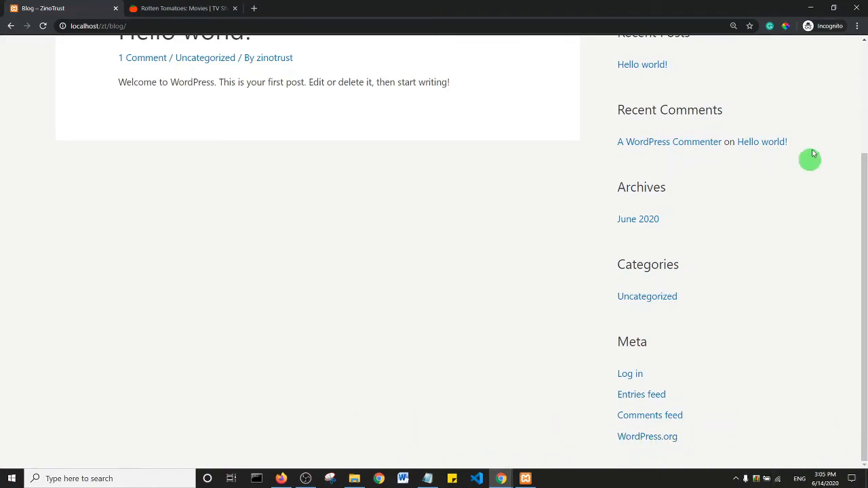
{"action": "left_click", "coordinate": [835, 7]}
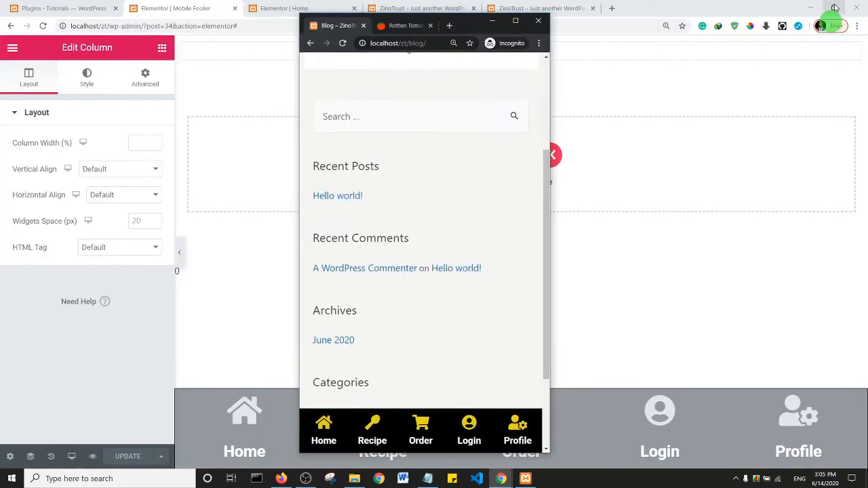
{"action": "left_click", "coordinate": [246, 90]}
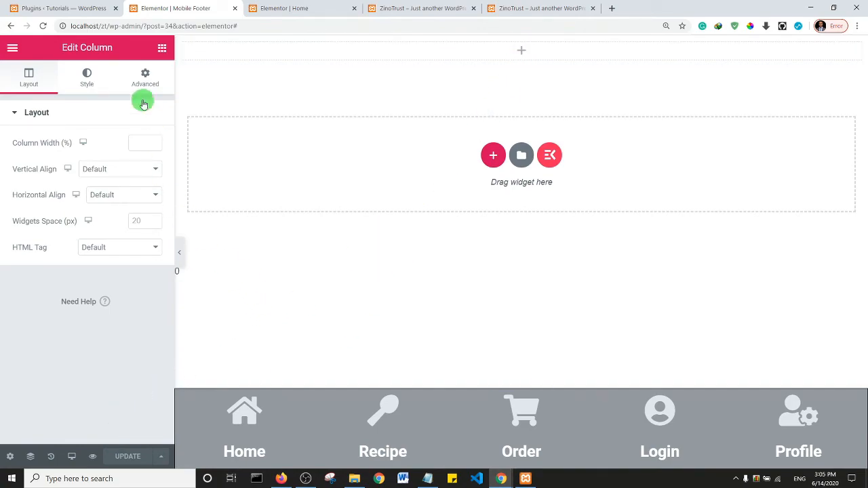
- Add a Text Editor widget to the empty section above the navigation bar with the text "Copyright 2020 ZinoTrust"
{"action": "left_click", "coordinate": [162, 47]}
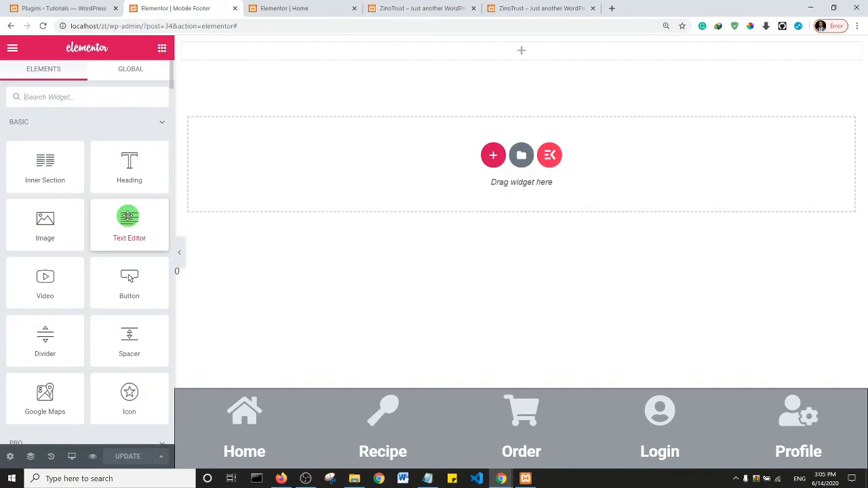
{"action": "left_click_drag", "start_coordinate": [127, 215], "coordinate": [388, 50]}
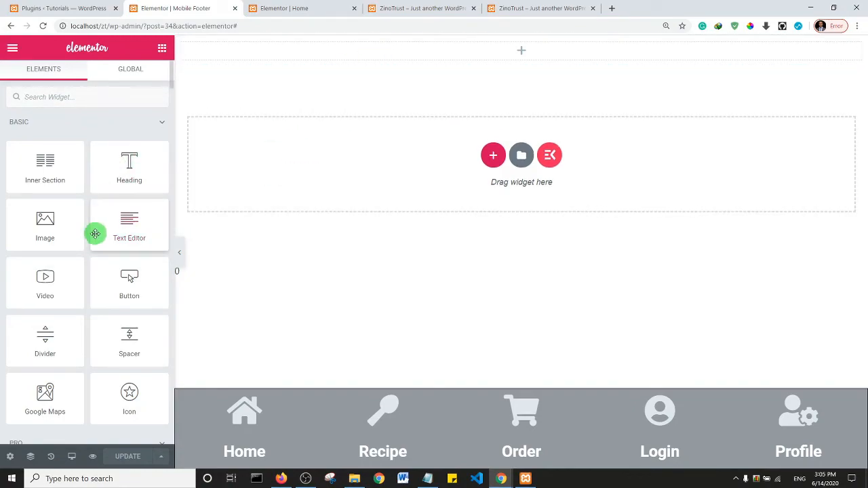
{"action": "left_click_drag", "start_coordinate": [95, 232], "coordinate": [314, 55]}
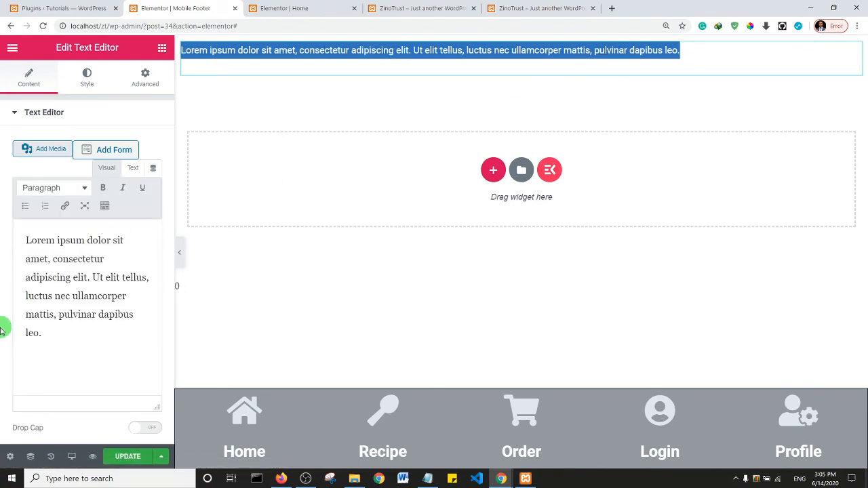
{"action": "key", "text": "ctrl+a"}
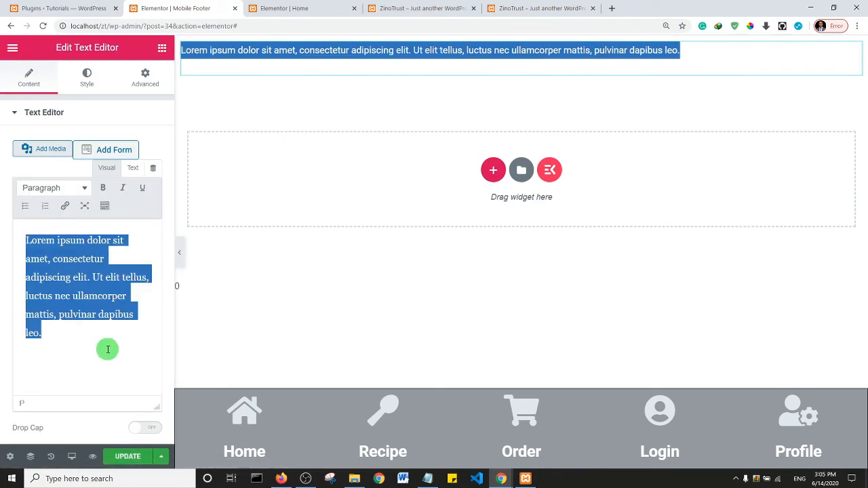
{"action": "type", "text": "C"}
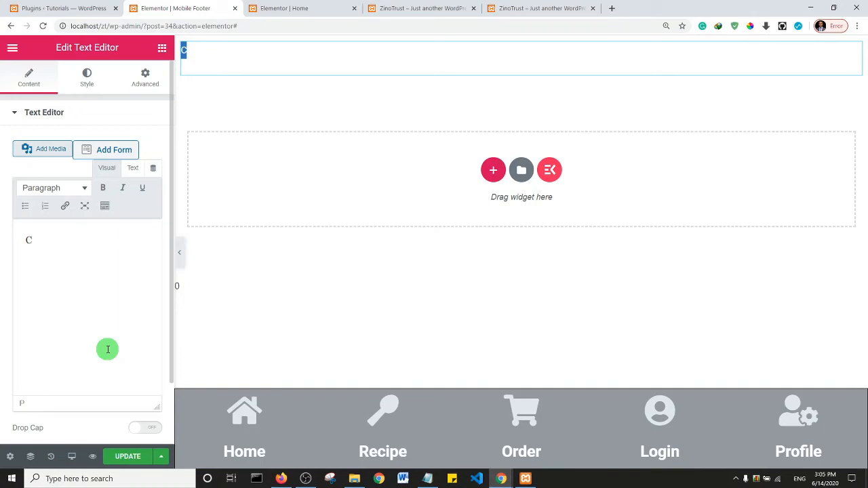
{"action": "type", "text": "opyright ZinoTrust"}
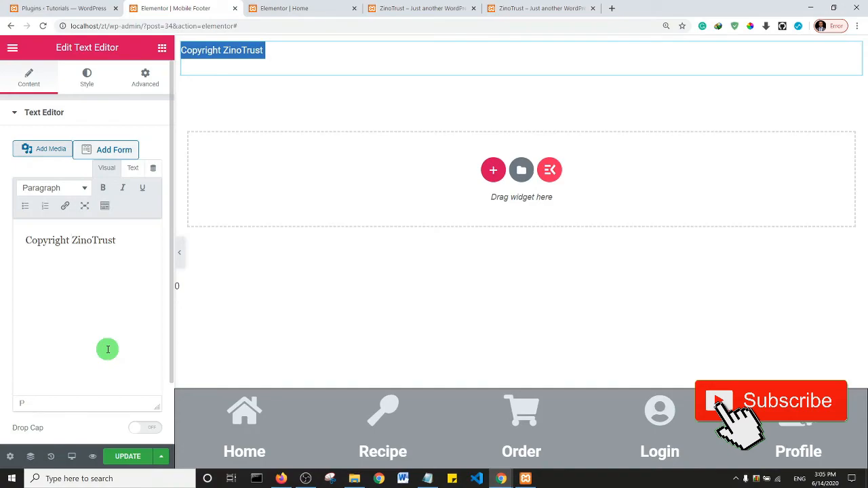
{"action": "type", "text": "2020"}
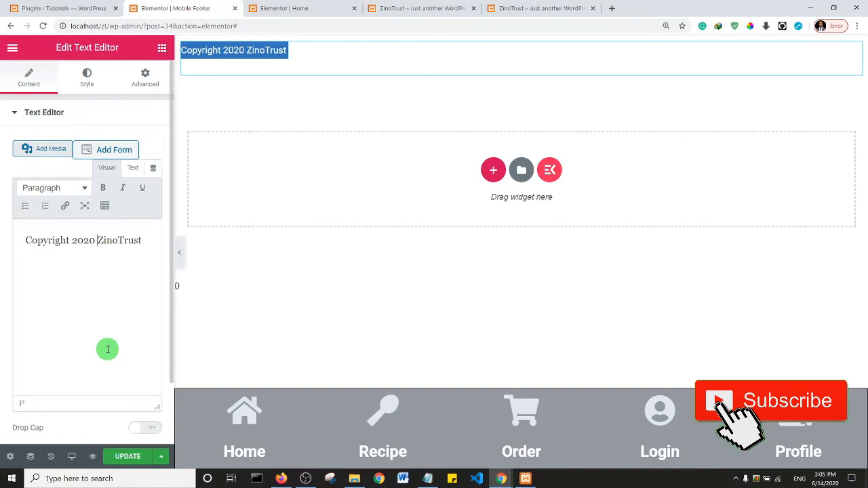
- Set the copyright text colour to white (#FFFFFF) and add a single-column section below it
{"action": "key", "text": "ctrl+a"}
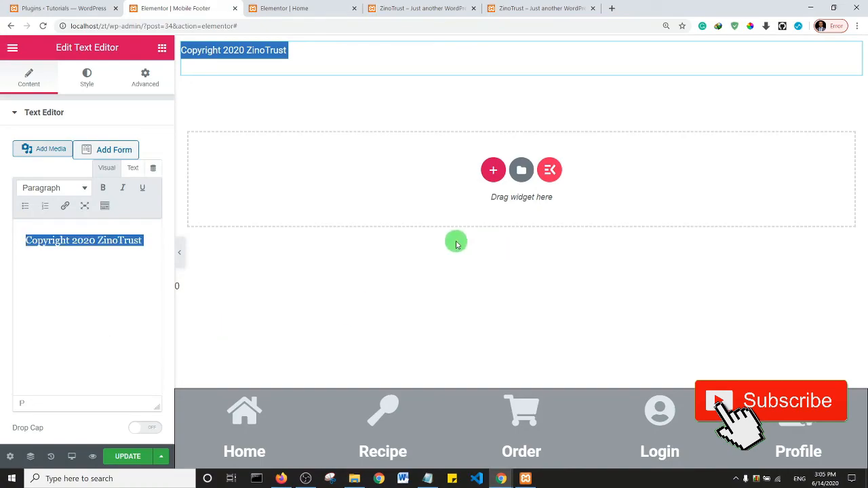
{"action": "left_click", "coordinate": [89, 79]}
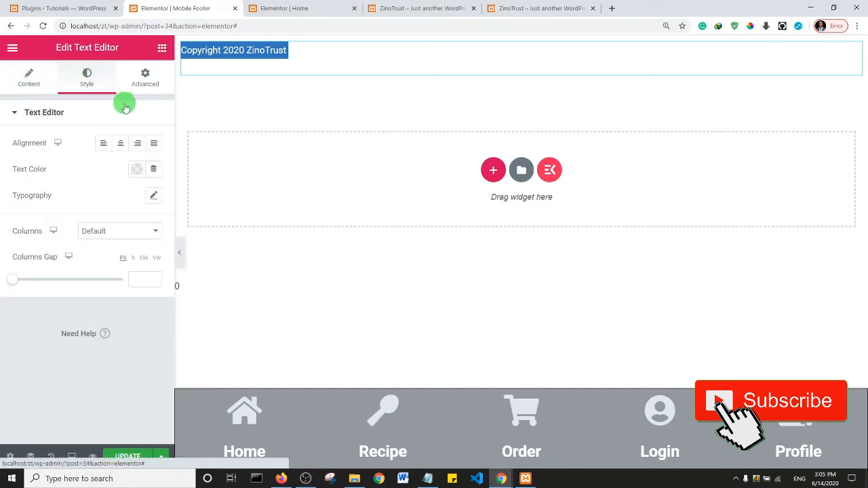
{"action": "left_click", "coordinate": [132, 172]}
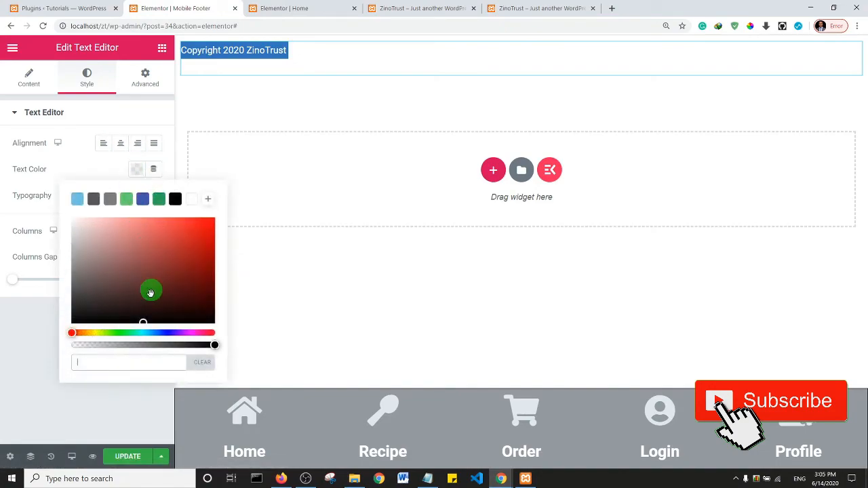
{"action": "left_click", "coordinate": [191, 200]}
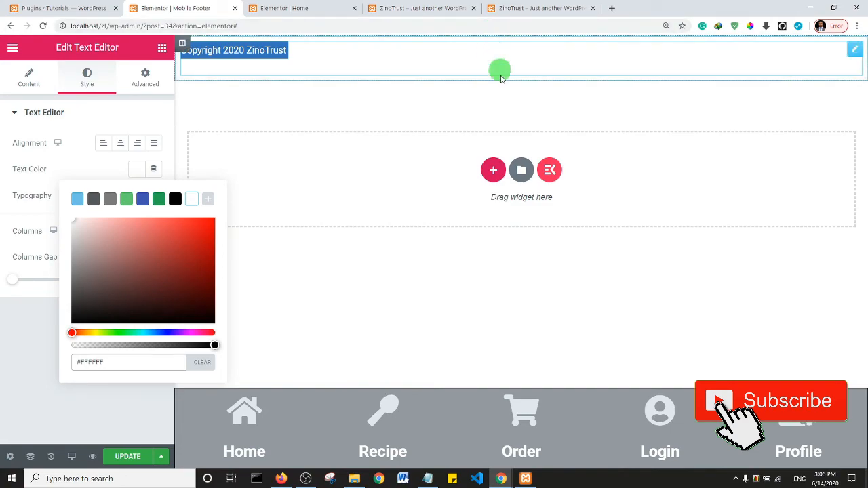
{"action": "left_click", "coordinate": [492, 170]}
{"action": "left_click", "coordinate": [347, 205]}
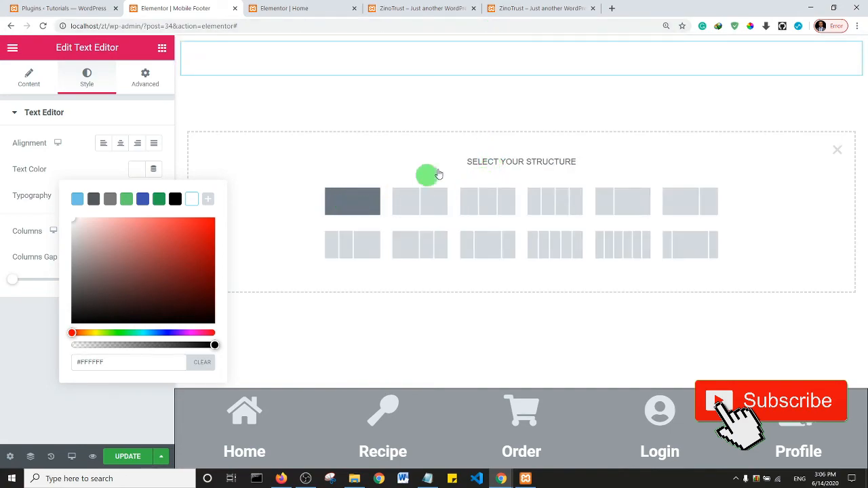
- Stretch the copyright section with a classic black (#000000) background, and update the Mobile Footer template
{"action": "left_click_drag", "start_coordinate": [517, 75], "coordinate": [351, 90]}
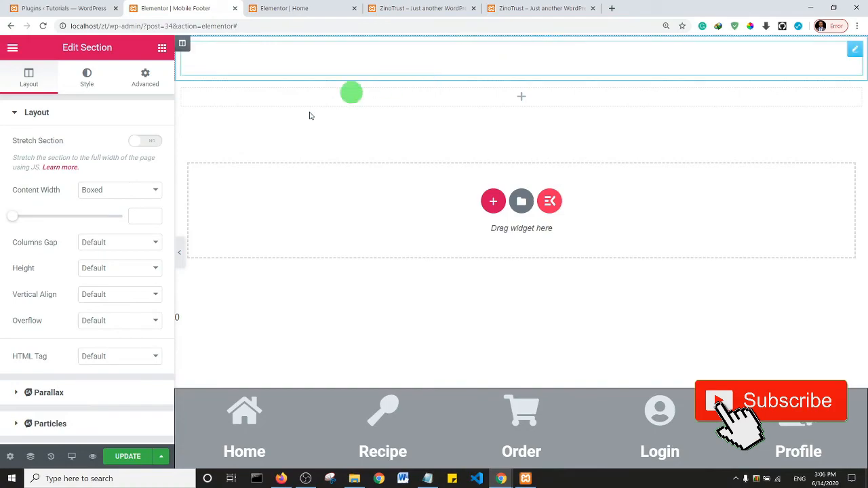
{"action": "left_click", "coordinate": [148, 141]}
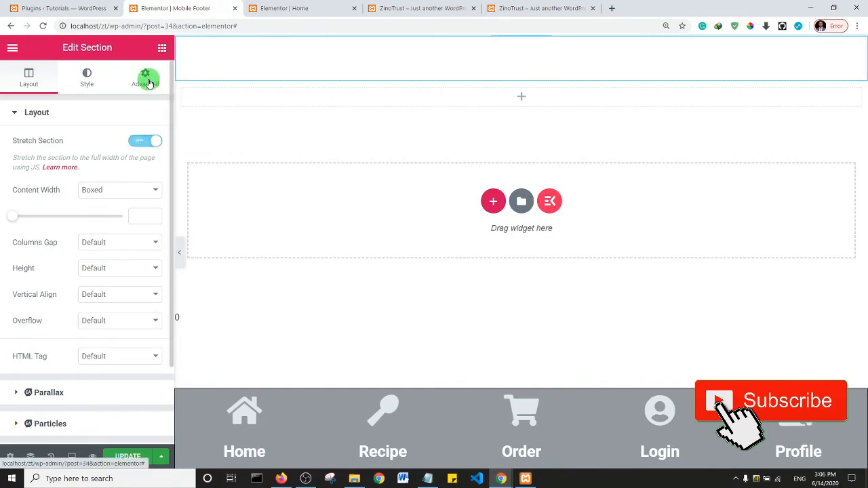
{"action": "left_click", "coordinate": [87, 75]}
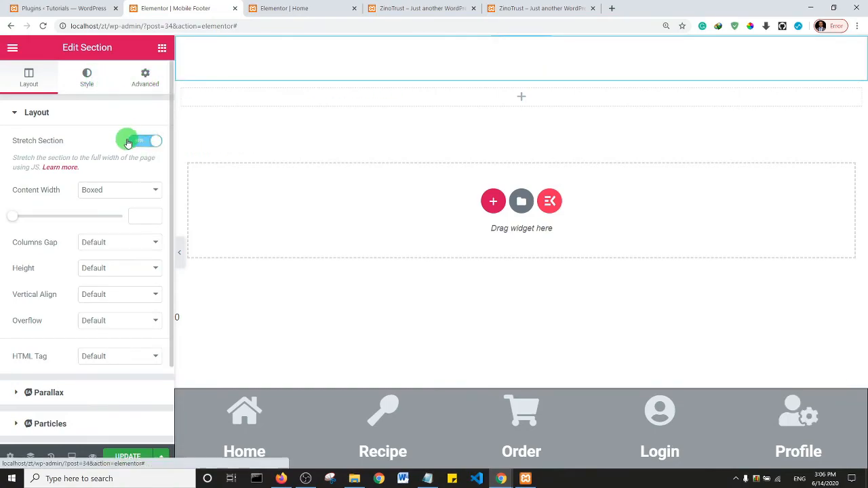
{"action": "left_click", "coordinate": [100, 170]}
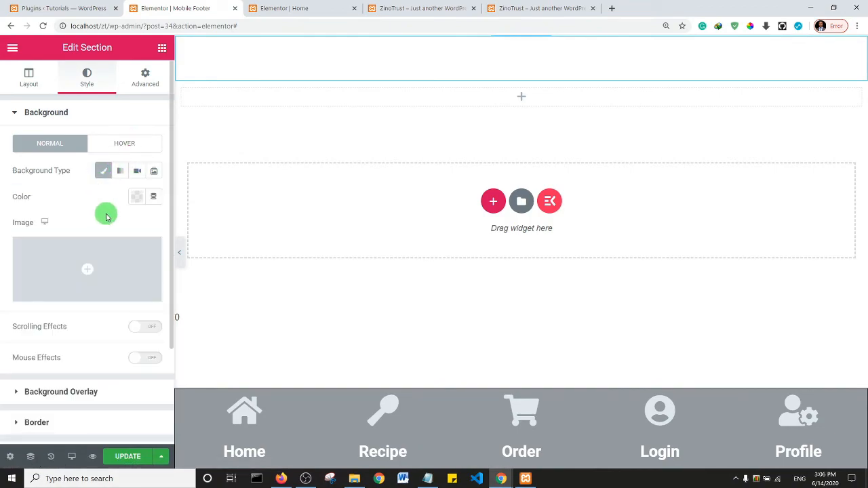
{"action": "left_click", "coordinate": [138, 195]}
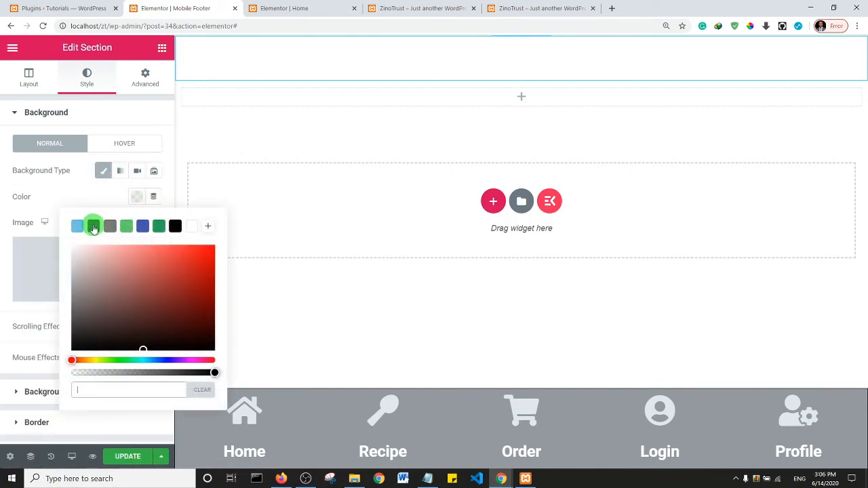
{"action": "left_click", "coordinate": [94, 226]}
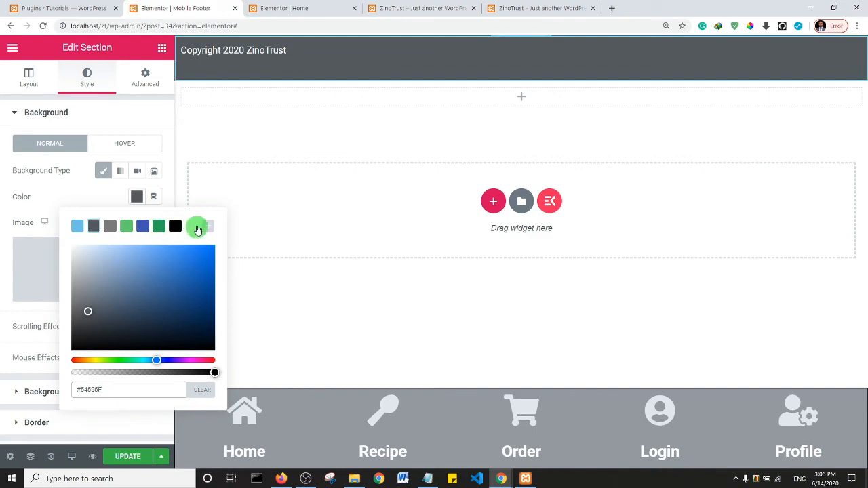
{"action": "left_click", "coordinate": [174, 227]}
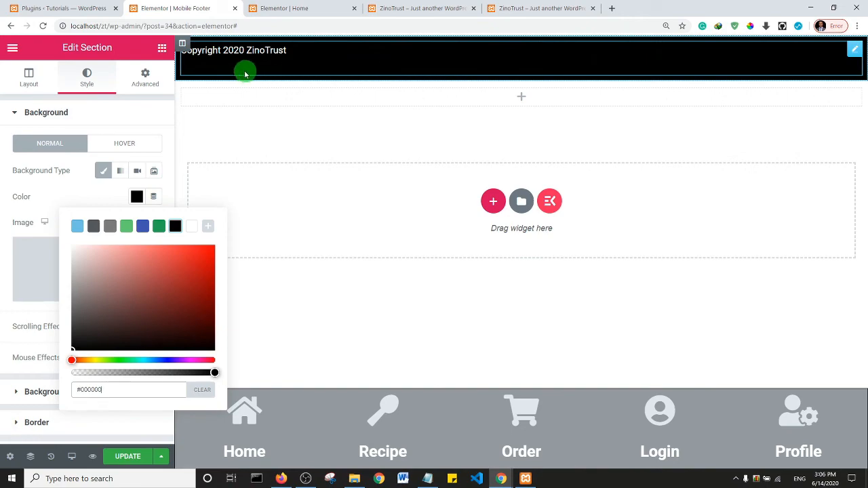
{"action": "left_click", "coordinate": [129, 456]}
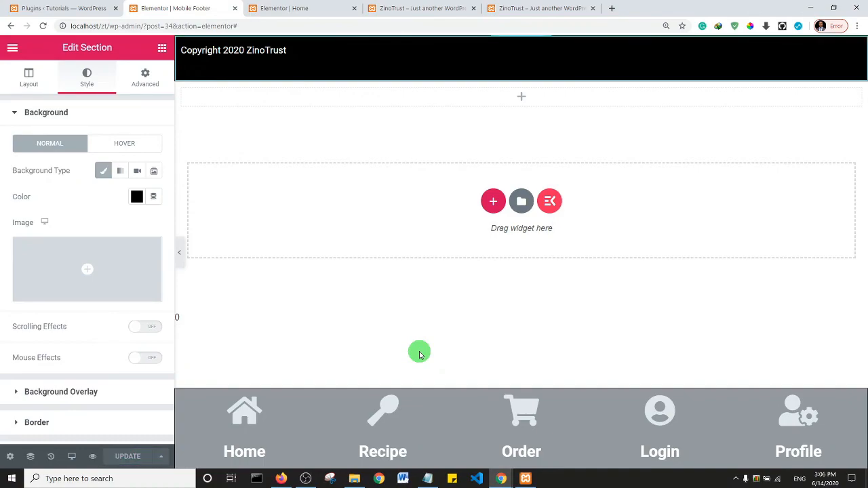
- Reload the Blog page in the incognito window, compare its footer at desktop and phone widths, and return to the template editor
{"action": "key", "text": "alt+Tab"}
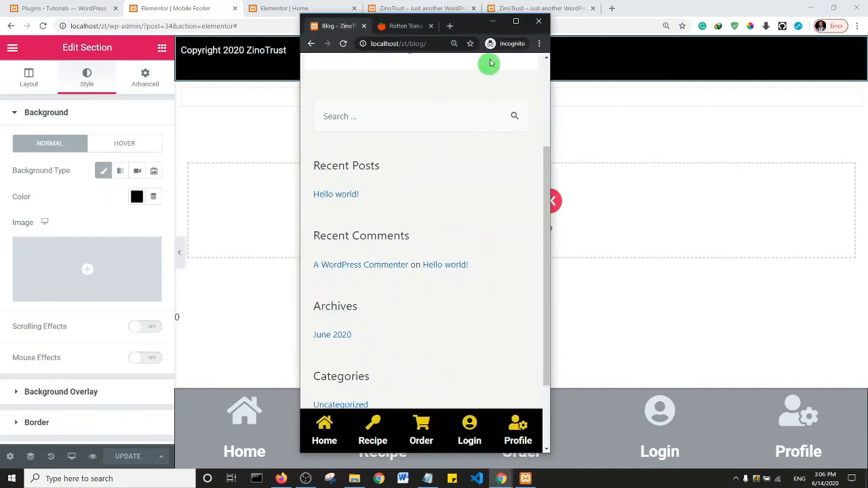
{"action": "left_click", "coordinate": [516, 21]}
{"action": "scroll", "coordinate": [395, 267], "scroll_direction": "down", "scroll_amount": 1}
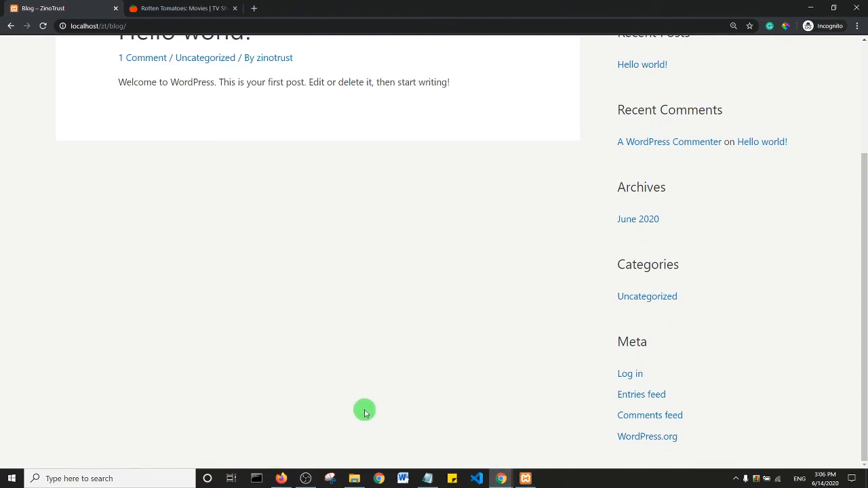
{"action": "key", "text": "F5"}
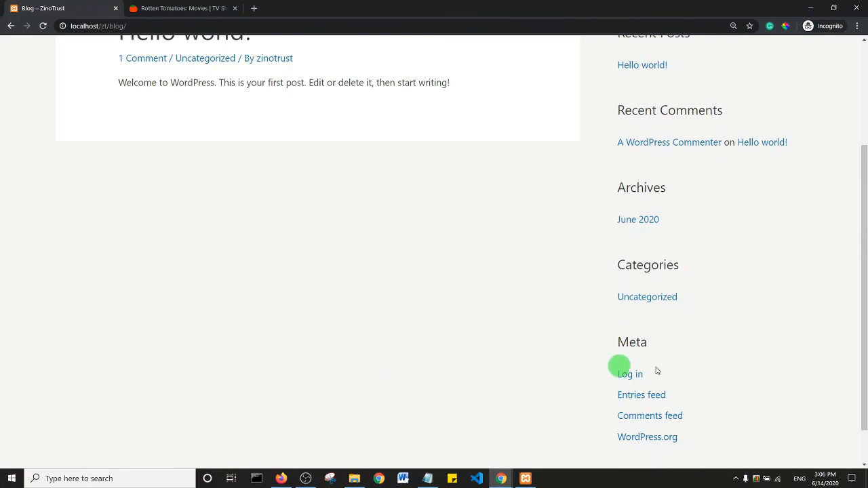
{"action": "left_click_drag", "start_coordinate": [865, 332], "coordinate": [865, 369]}
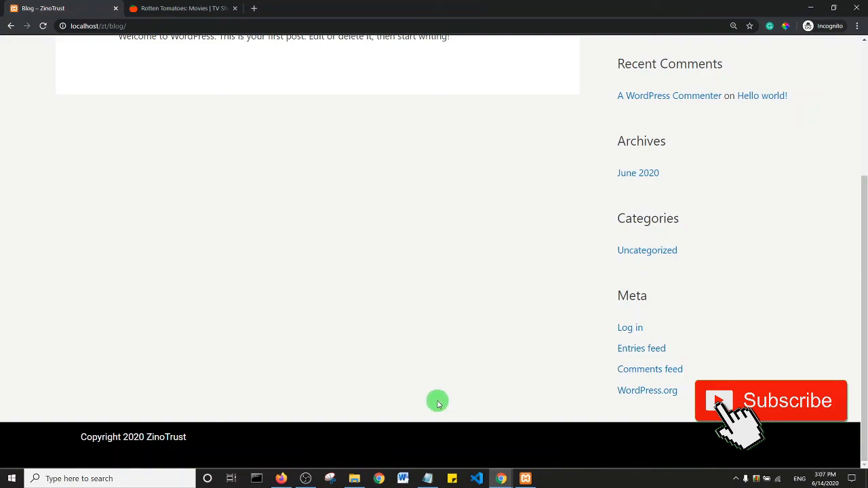
{"action": "left_click", "coordinate": [833, 7]}
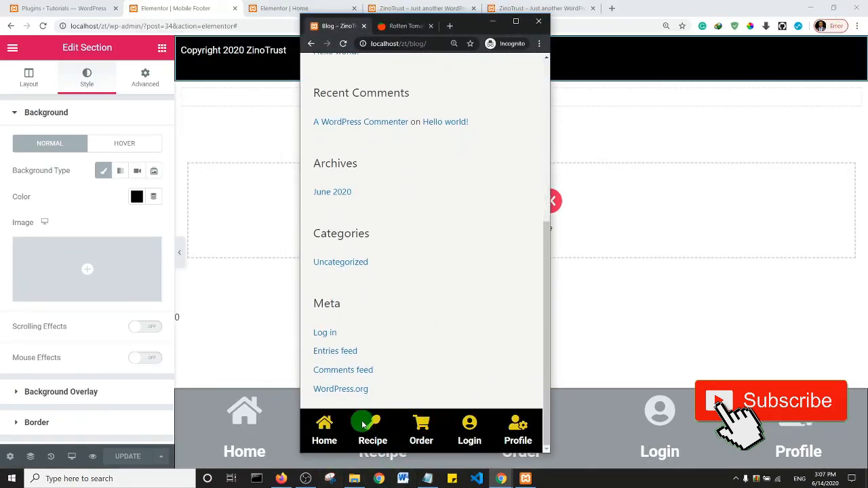
{"action": "left_click", "coordinate": [240, 120]}
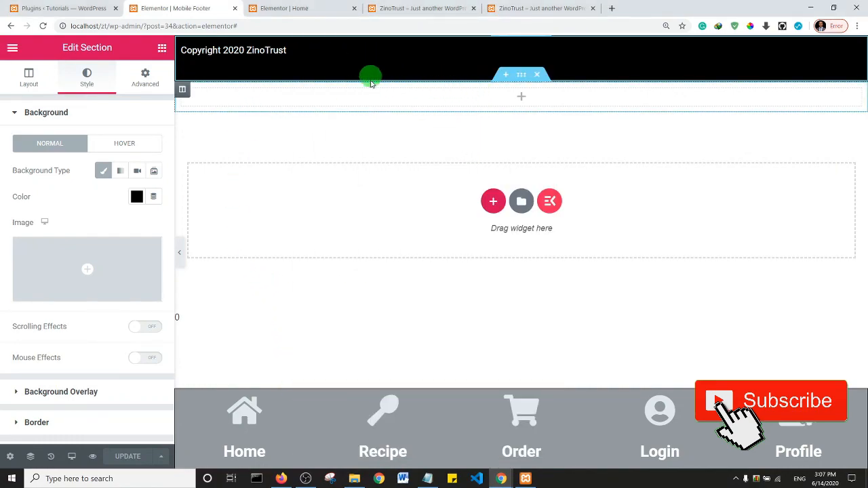
{"action": "left_click", "coordinate": [408, 181]}
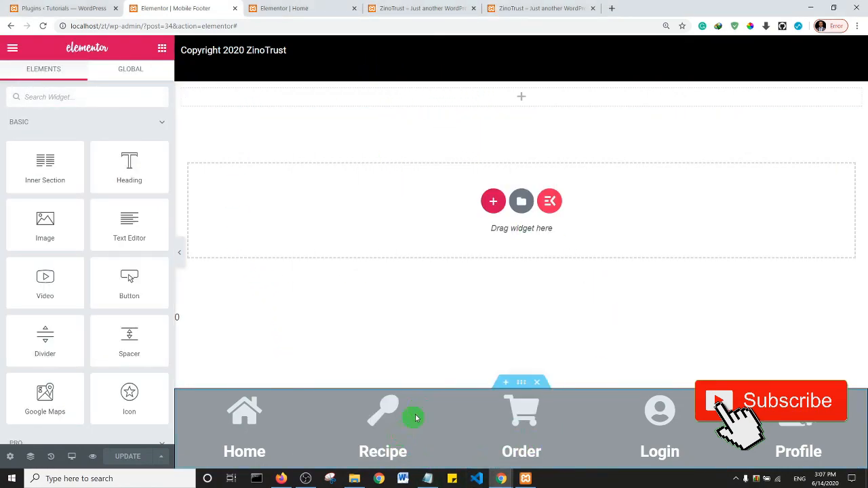